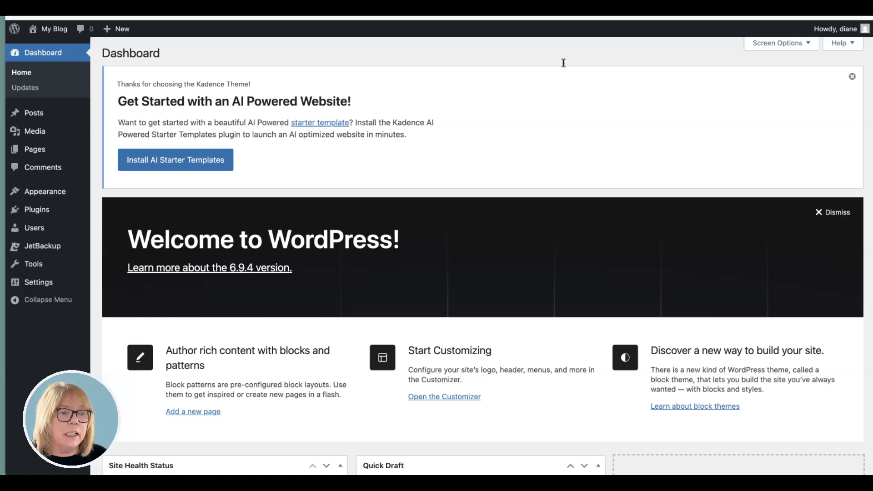
- Open the site in the Customizer, dismiss the autosave notice and bring up the header's main row settings
click(773, 9)
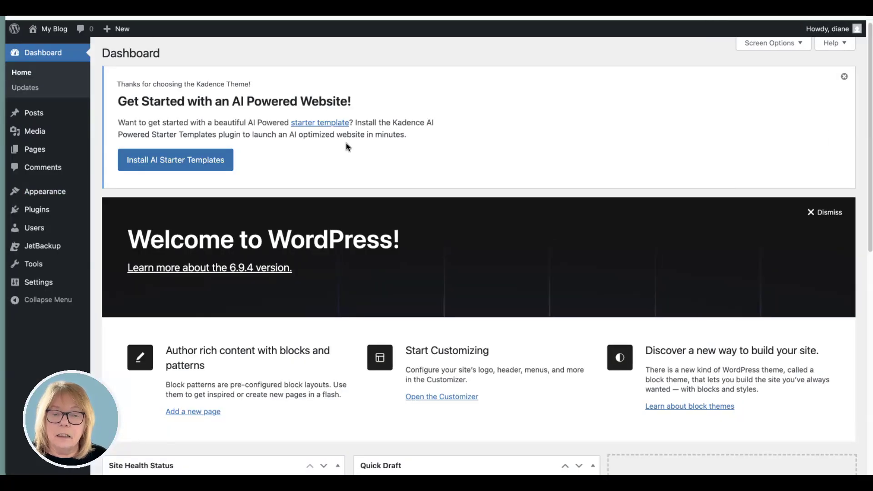
mouse_move(62, 192)
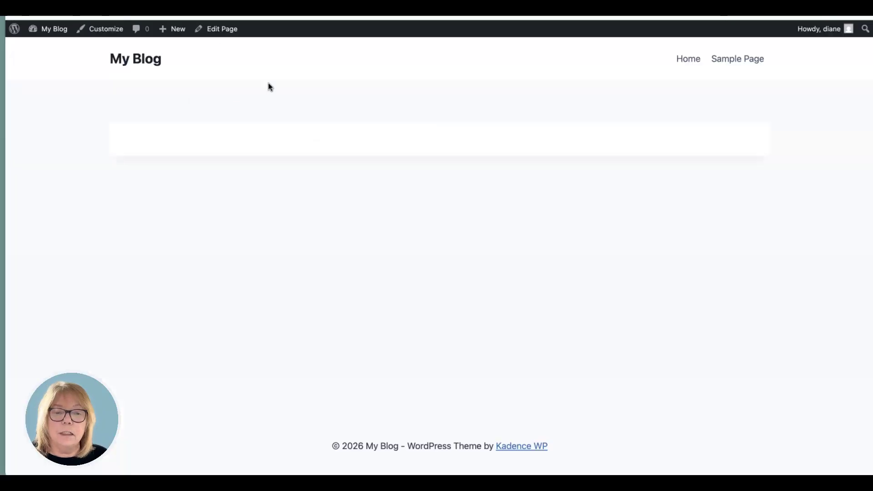
click(104, 29)
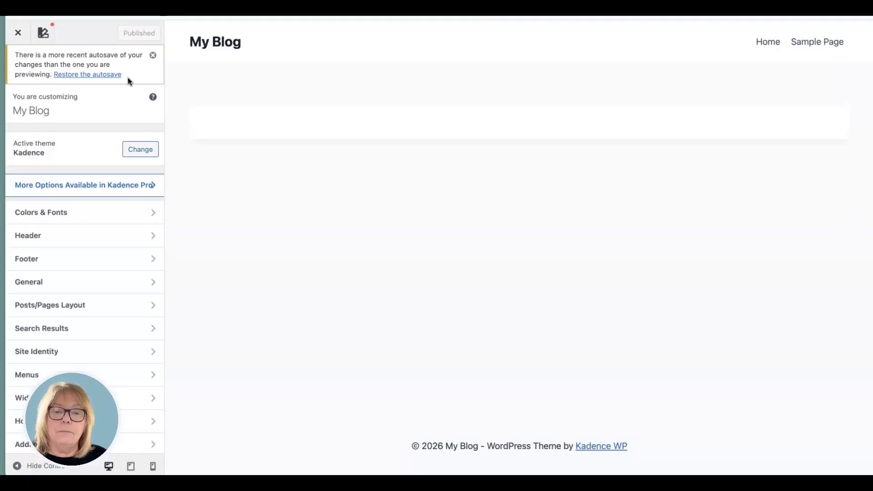
click(153, 55)
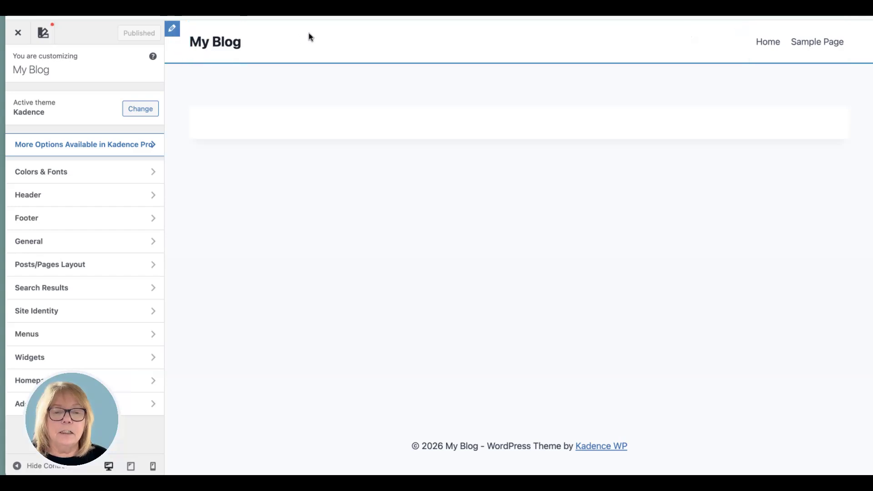
click(172, 30)
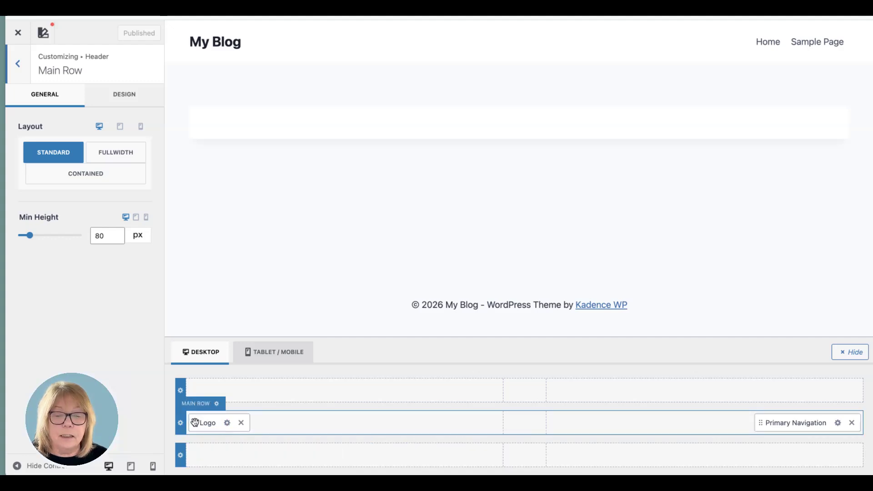
- Try centering the logo in the main row and the primary navigation in the bottom row, and restore both positions
drag(194, 423, 501, 424)
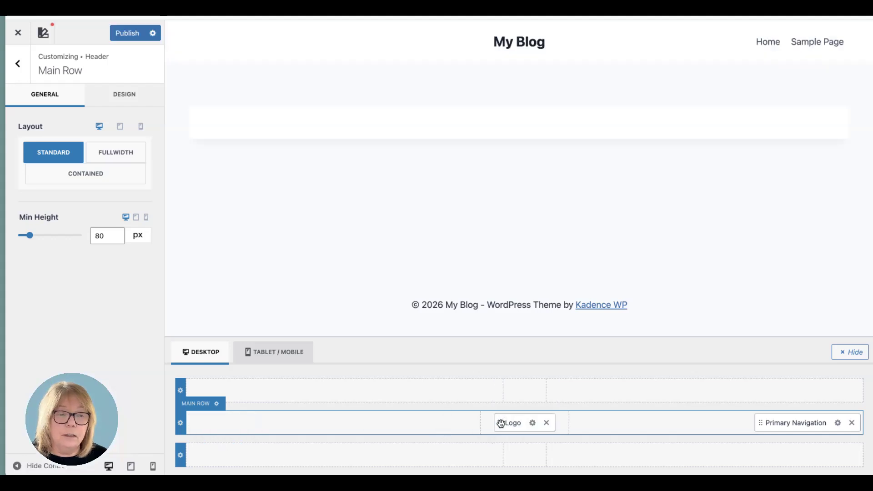
drag(758, 423, 505, 453)
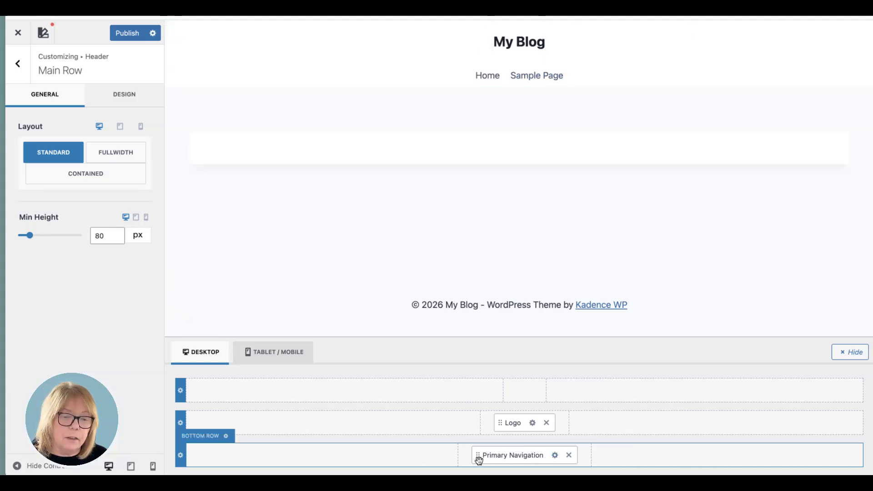
mouse_move(477, 454)
mouse_down()
mouse_move(760, 423)
mouse_move(628, 452)
mouse_move(488, 455)
mouse_move(753, 419)
mouse_move(680, 437)
mouse_move(565, 439)
mouse_move(499, 427)
mouse_move(225, 421)
mouse_up()
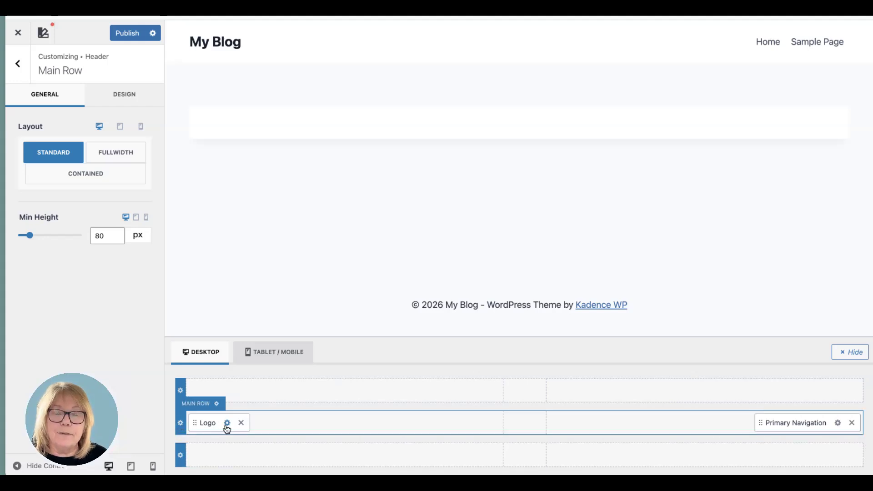
- Try a larger minimum height for the header's main row and reset it to the default
click(180, 423)
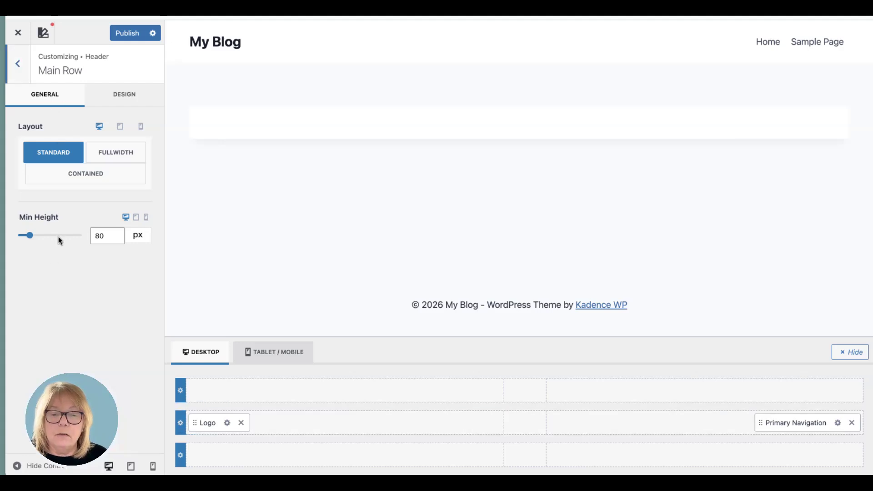
mouse_move(30, 236)
mouse_down()
mouse_move(48, 236)
mouse_move(40, 237)
mouse_up()
click(13, 218)
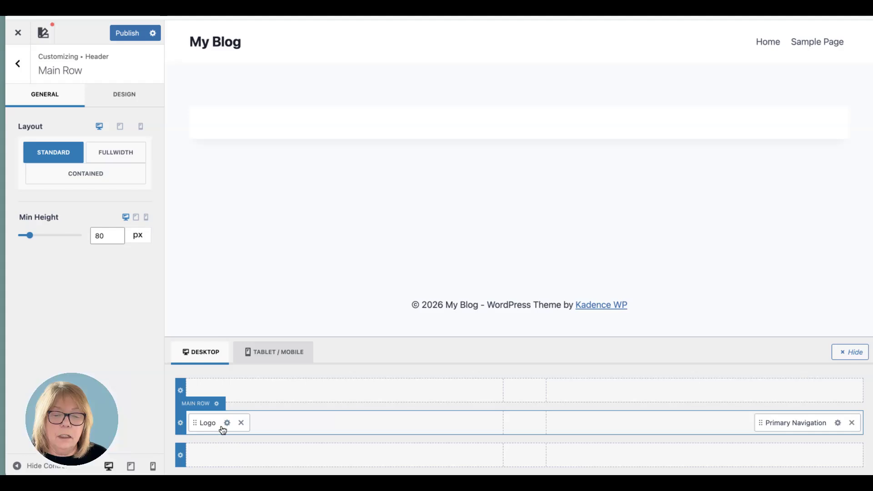
- Set the header main row's desktop background to the light blue-grey colour CCD8E5
click(123, 93)
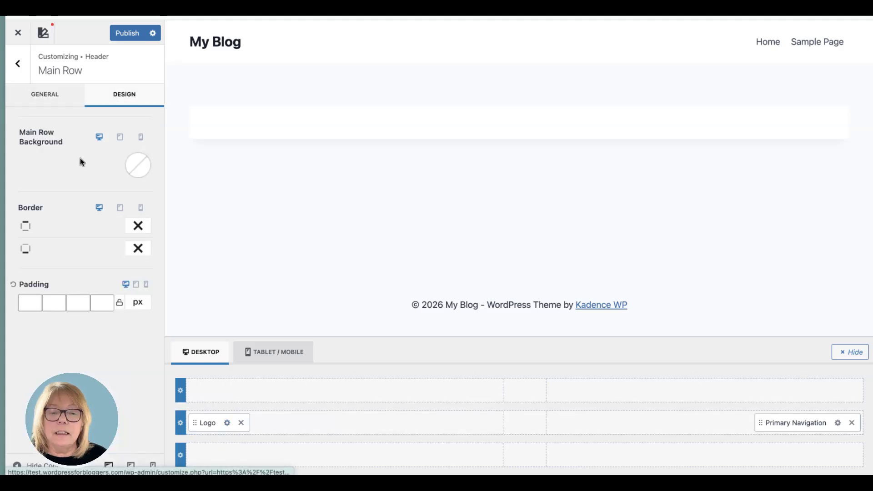
click(140, 170)
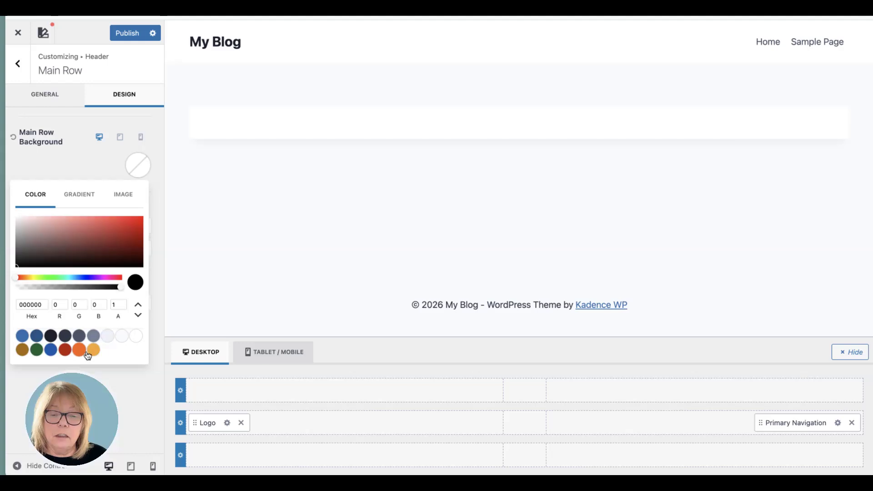
click(107, 338)
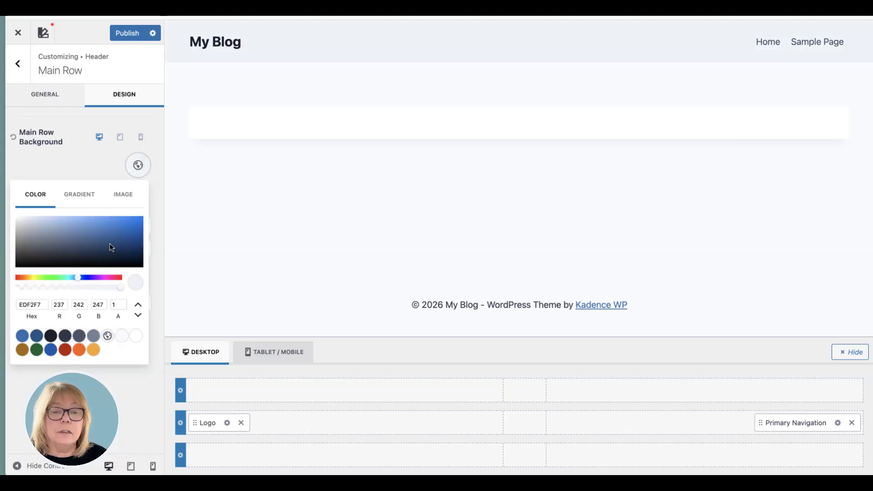
click(83, 240)
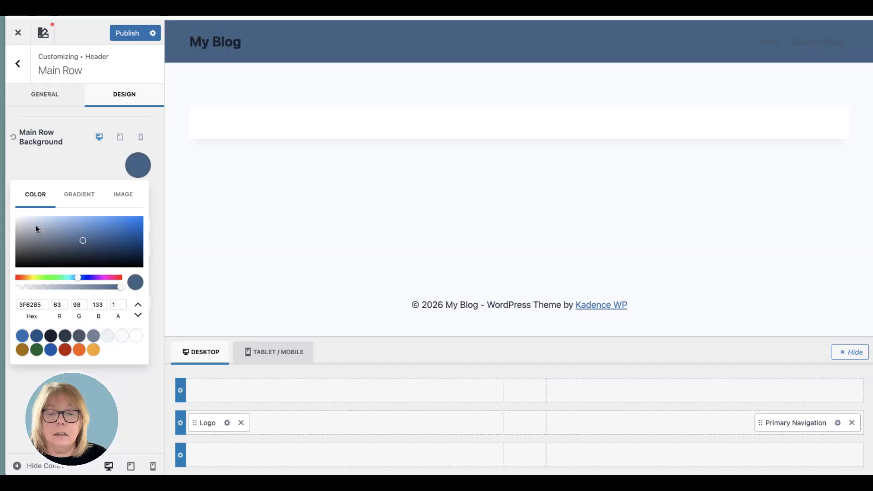
drag(35, 226, 30, 222)
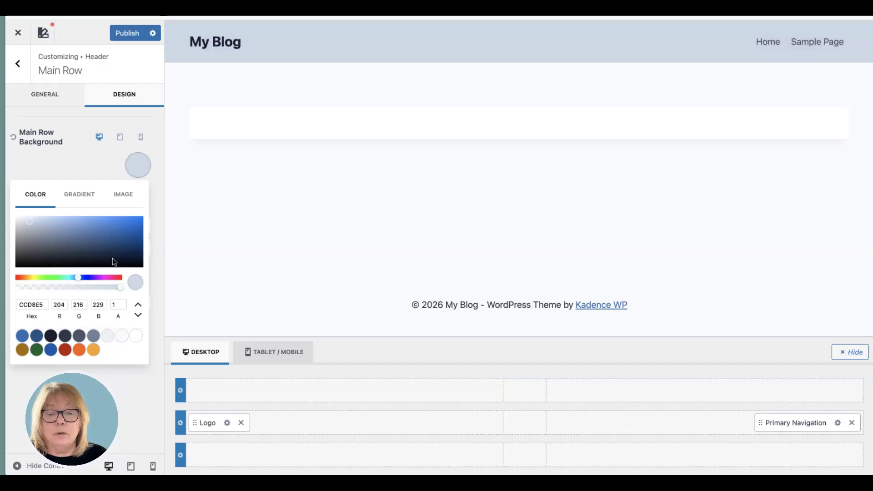
click(180, 370)
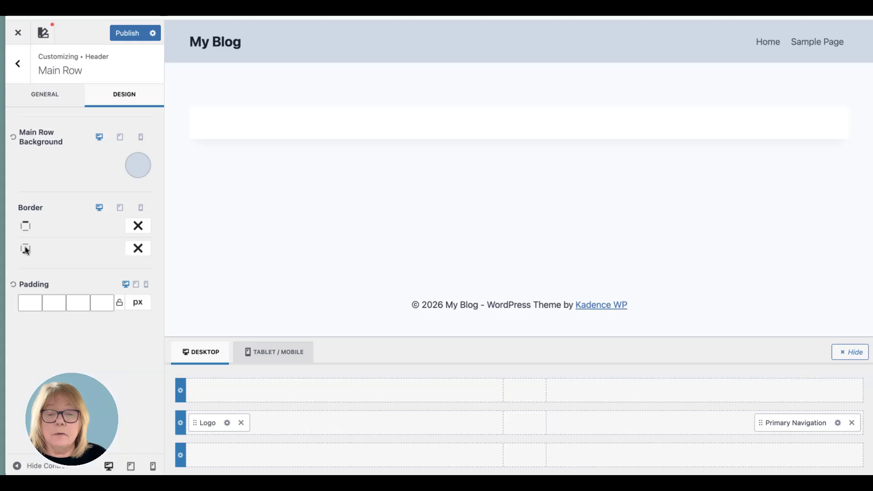
- Give the header's main row a solid 3 px bottom border in the blue palette colour 1159AF
click(138, 248)
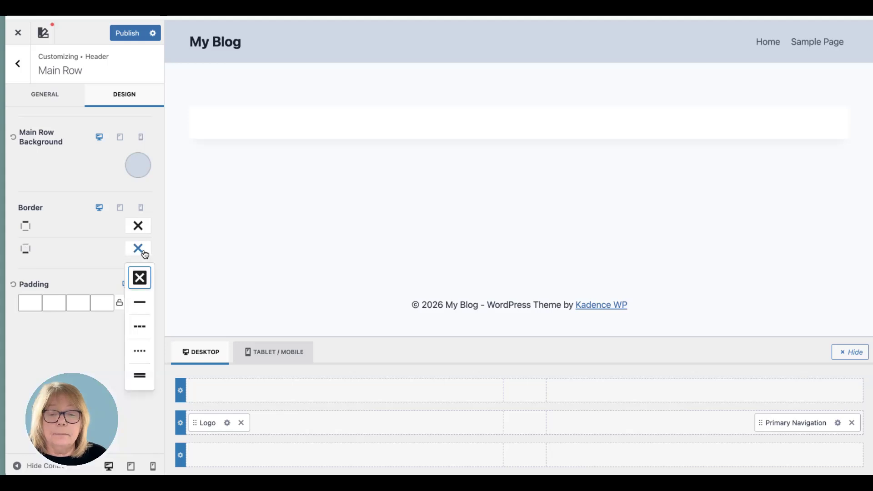
click(142, 307)
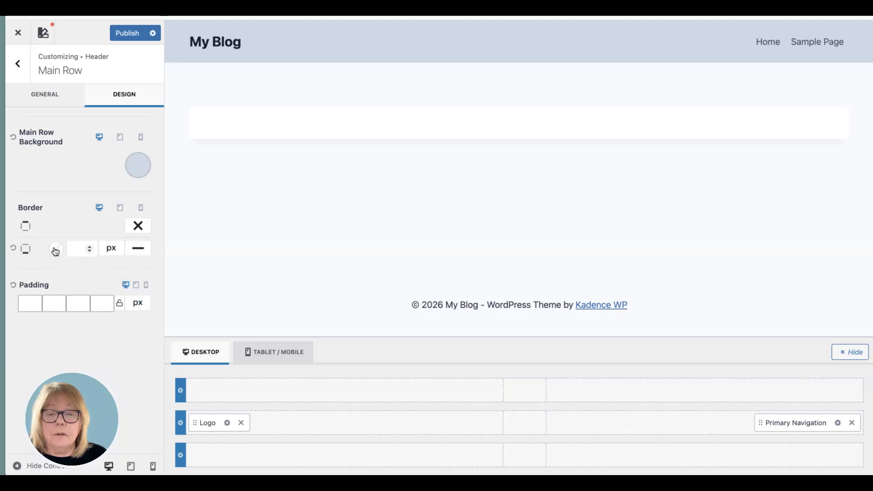
click(55, 249)
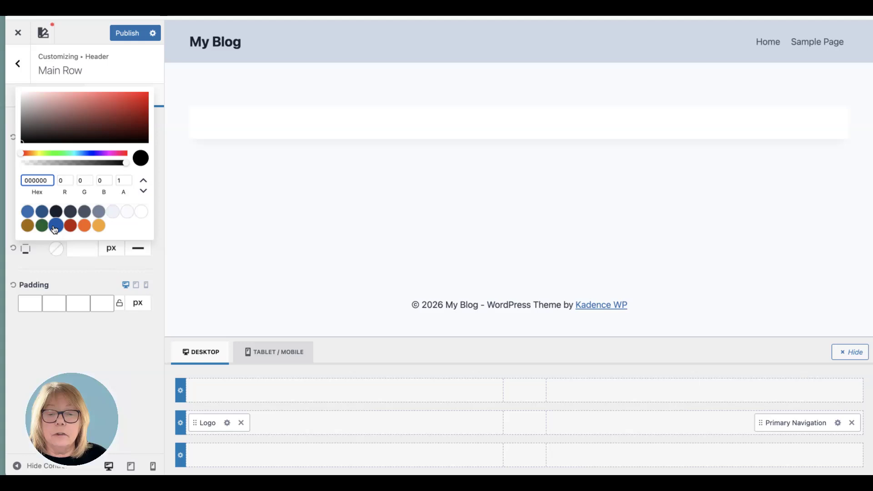
click(55, 227)
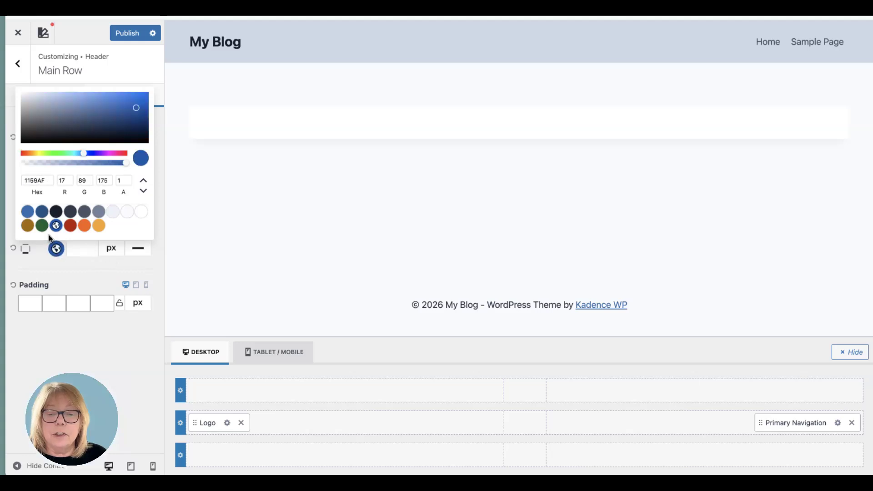
click(79, 250)
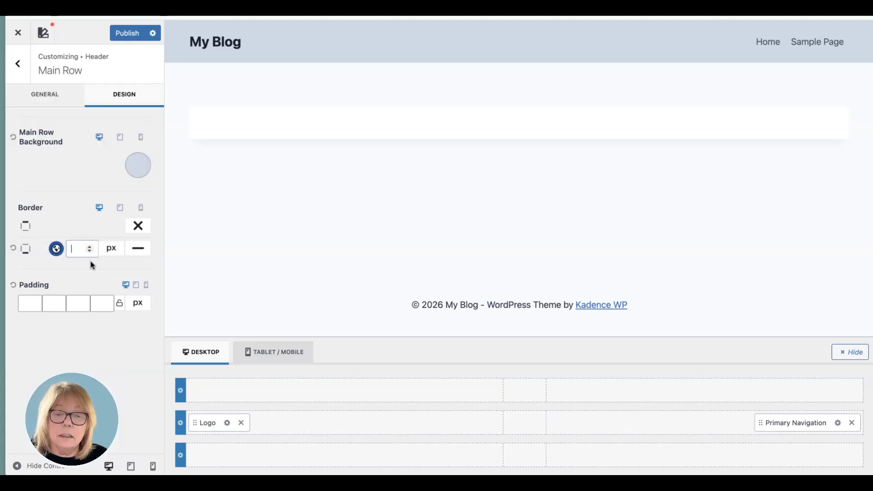
text(1)
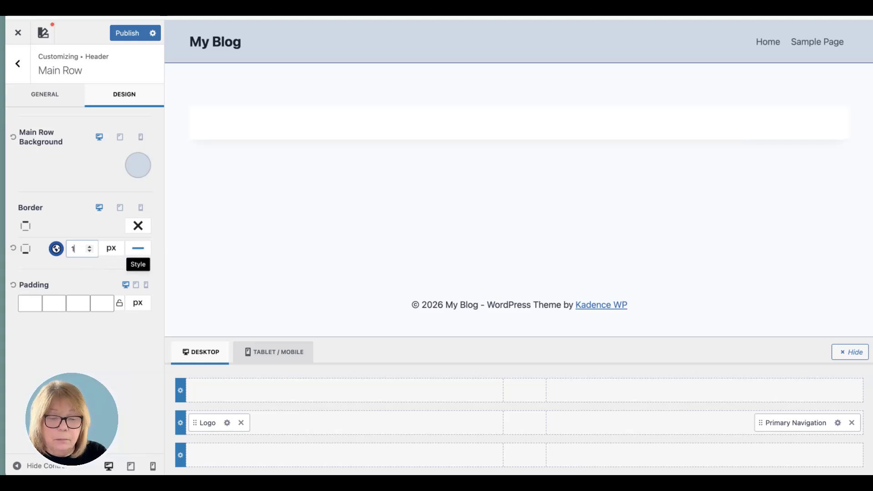
key(BackSpace)
text(3)
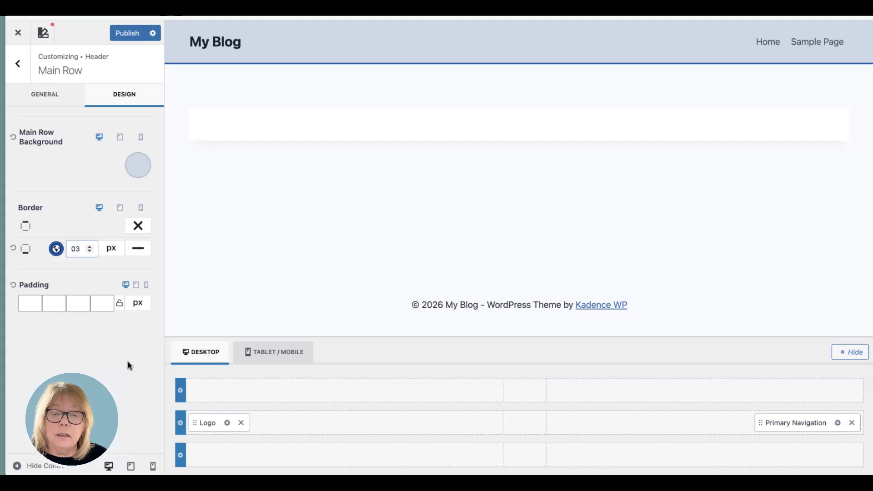
click(94, 343)
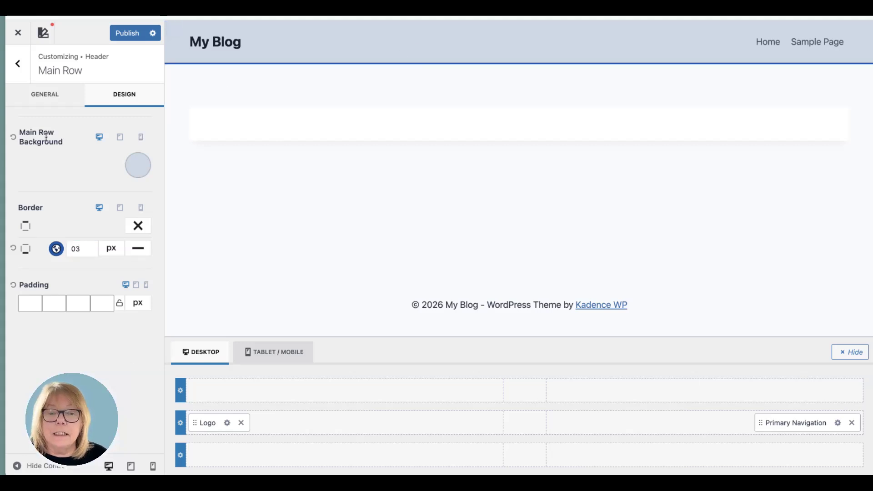
- Set the header logo's layout to Logo, Title & Tagline, trying the Logo and Logo & Title options first
click(39, 101)
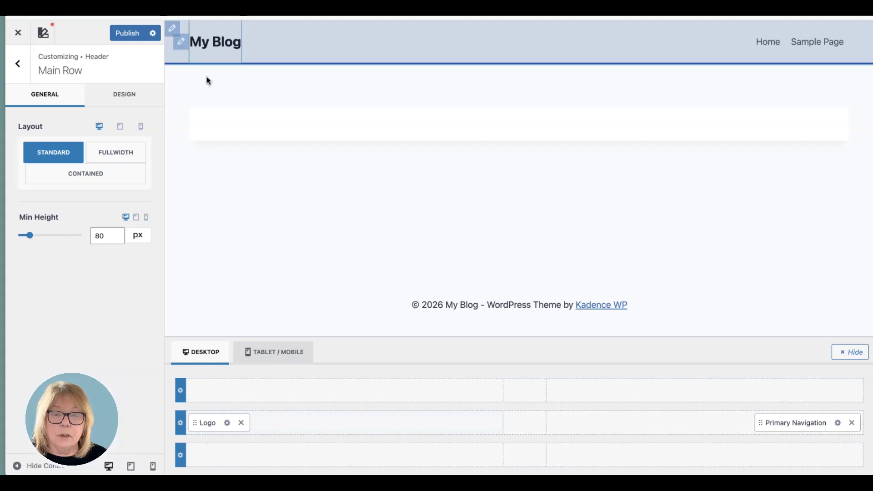
click(228, 425)
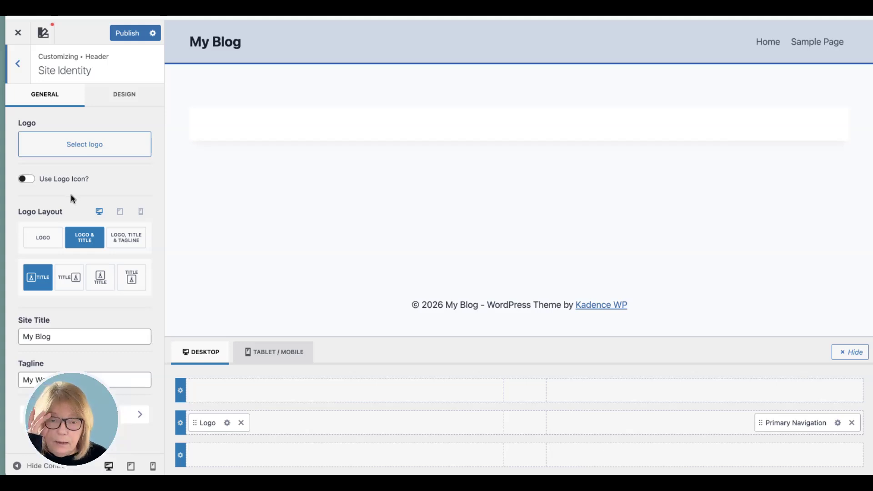
click(45, 240)
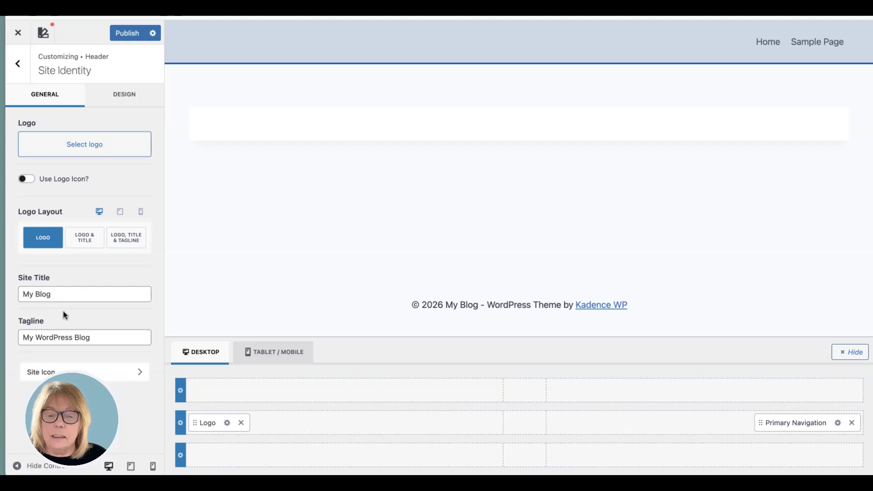
click(89, 242)
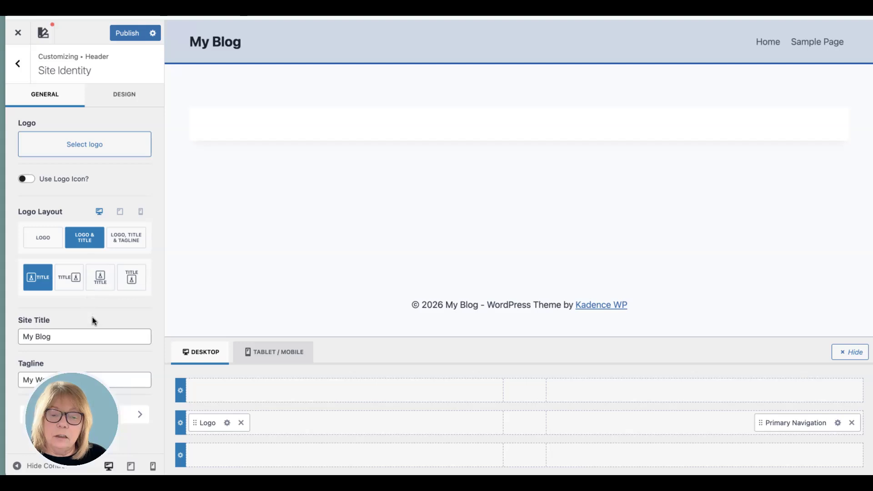
click(128, 241)
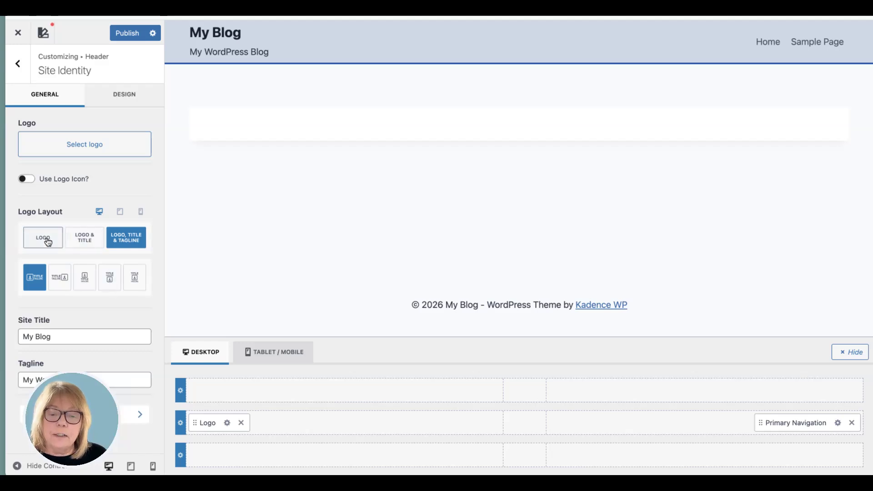
- Try the other arrangements of logo, title and tagline, and return to the one with the logo to the left of the text
click(63, 279)
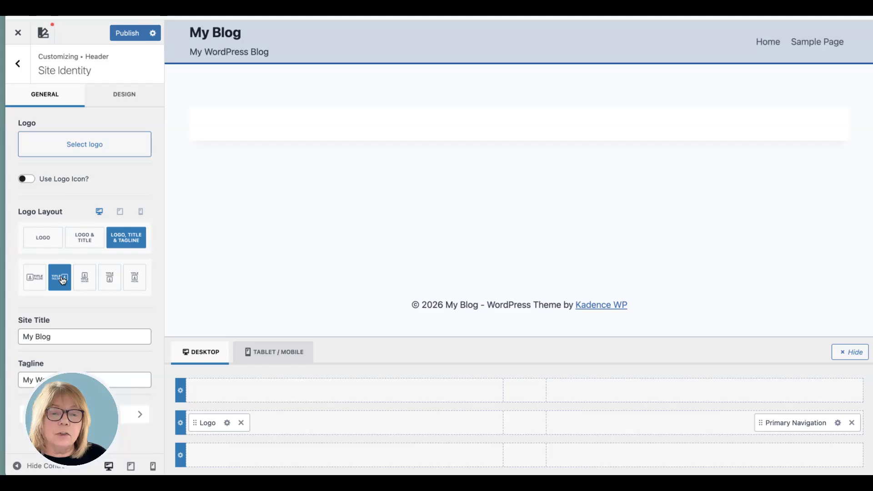
click(89, 283)
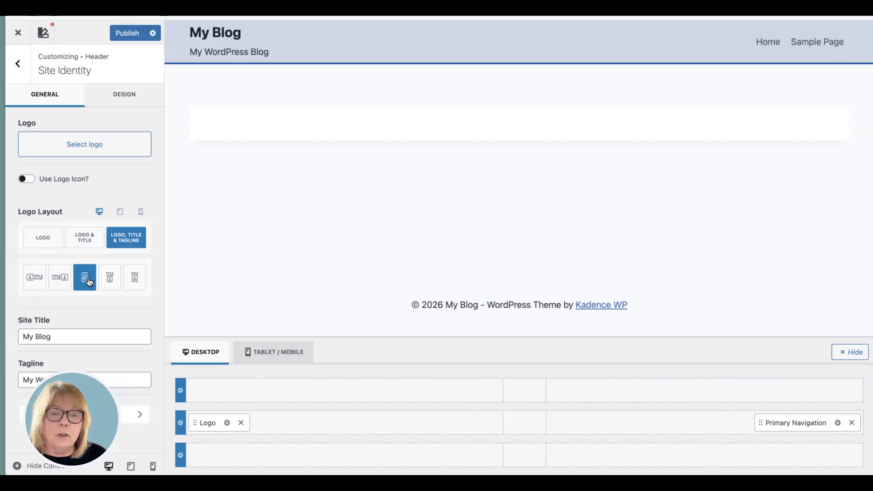
click(113, 283)
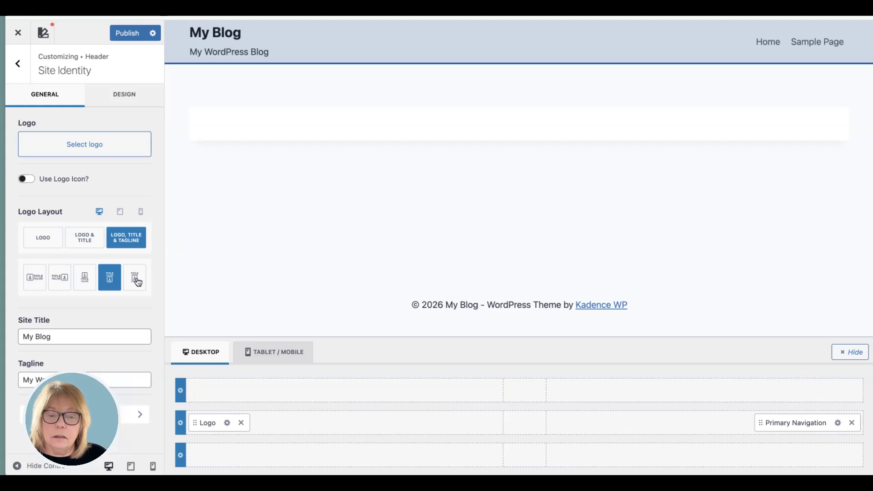
click(134, 281)
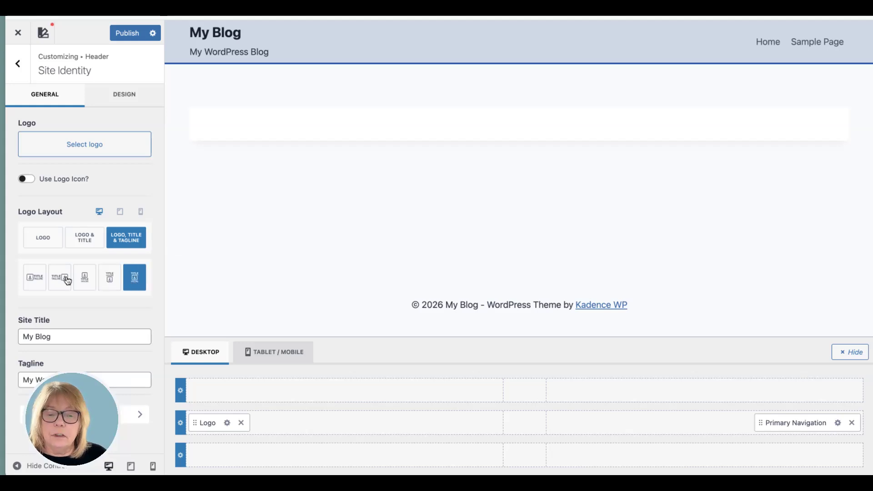
click(39, 278)
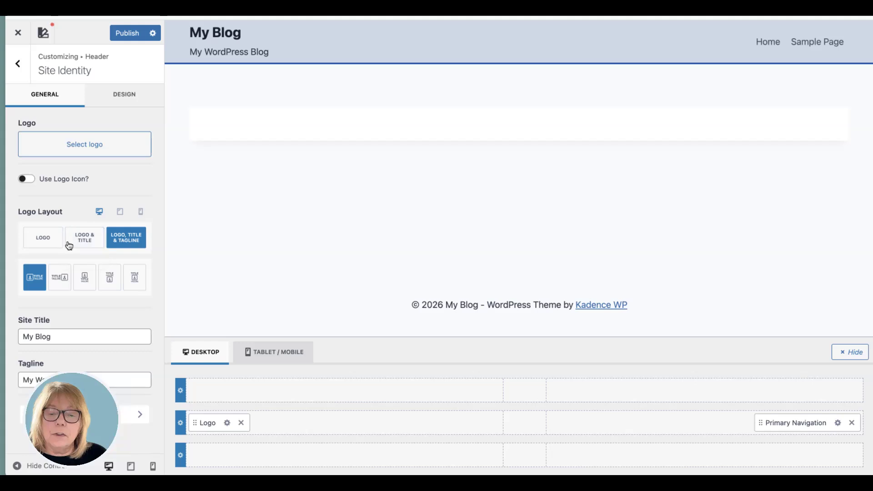
- Use wplogo.png from the media library as the logo without cropping, and set its maximum width to 90 px
click(83, 142)
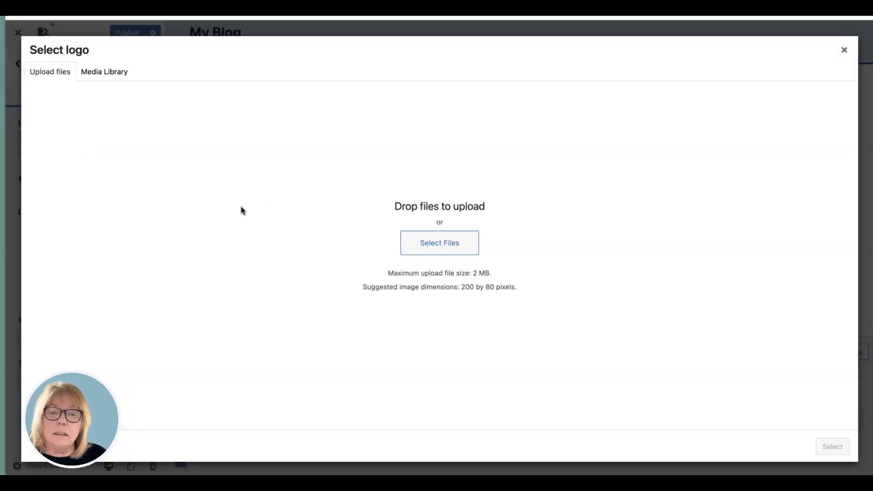
click(122, 75)
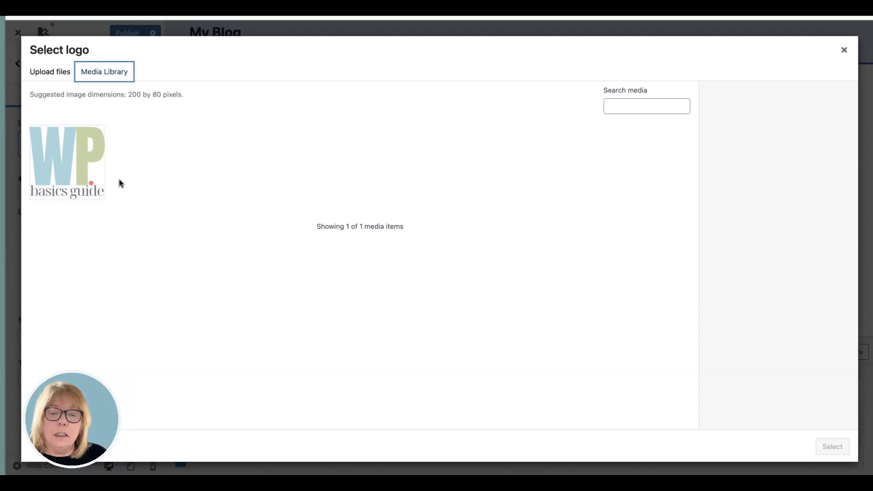
click(89, 167)
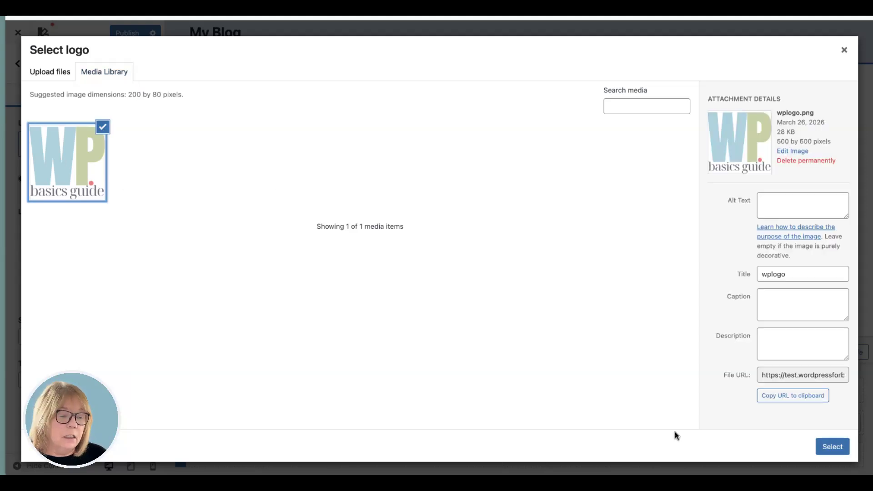
click(829, 447)
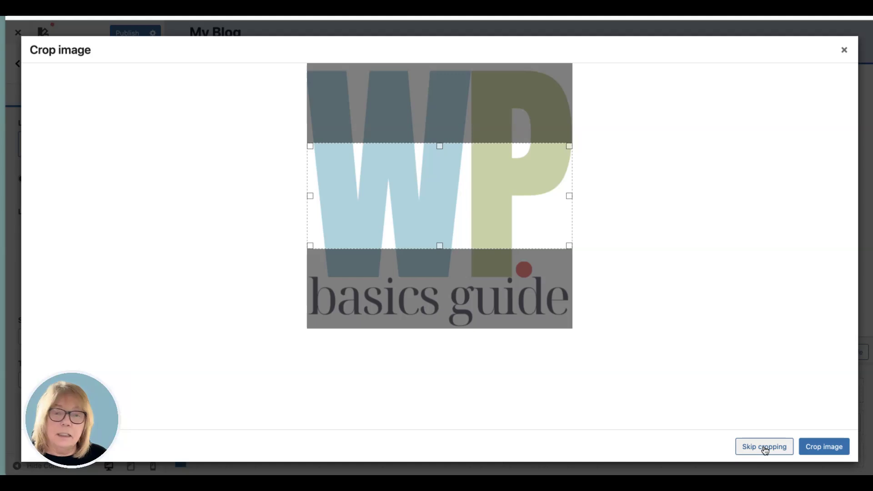
click(765, 448)
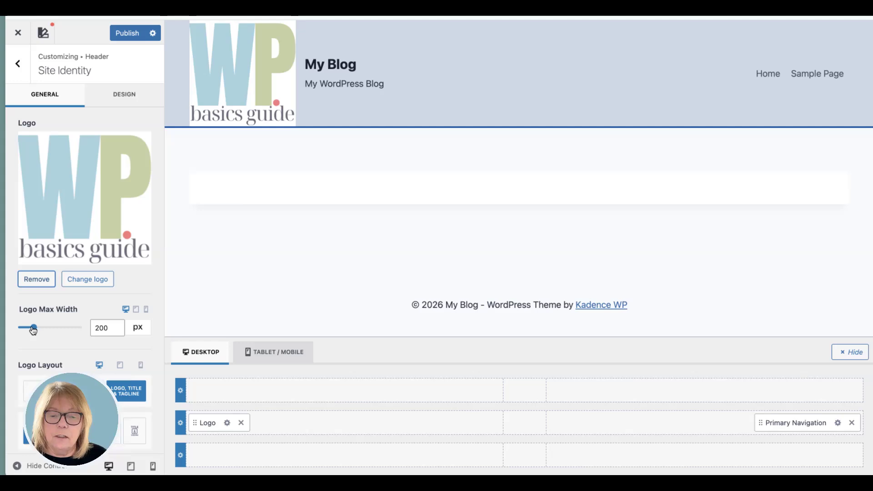
drag(34, 330, 27, 328)
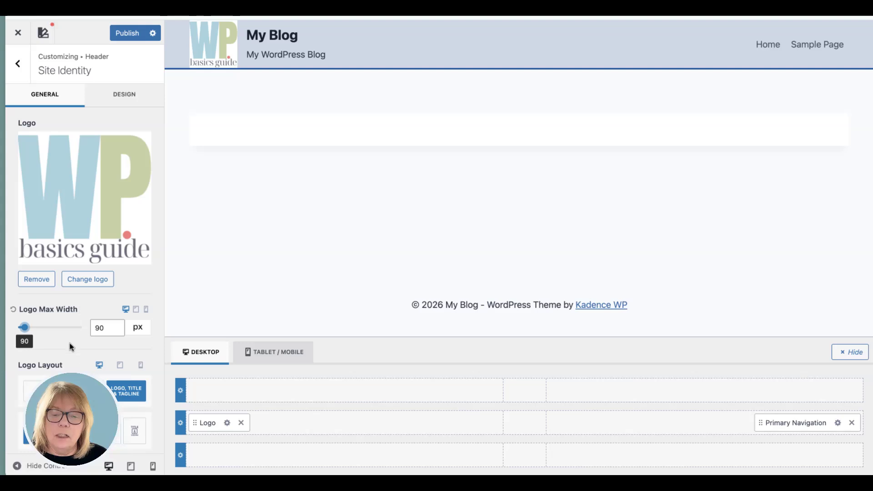
- Try the logo layout options and the stacked title, logo and tagline arrangements, and return to Logo, Title & Tagline with the logo left of the text
scroll(84, 323, down, 2)
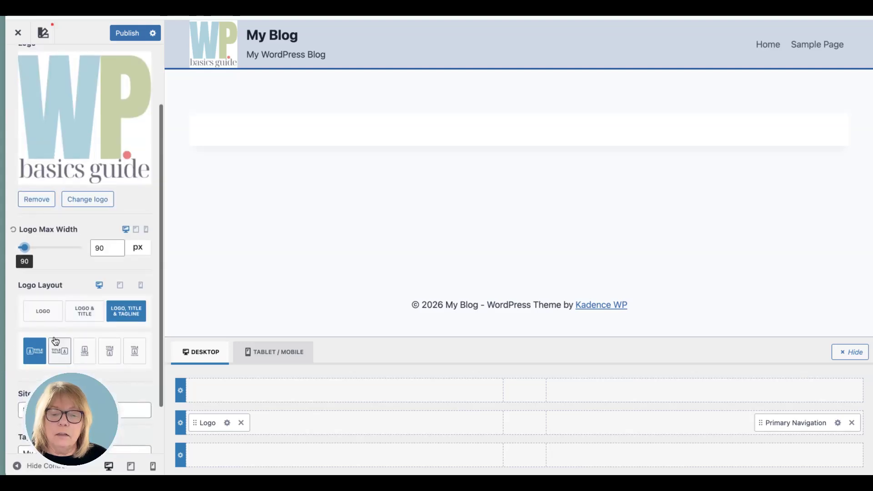
click(47, 313)
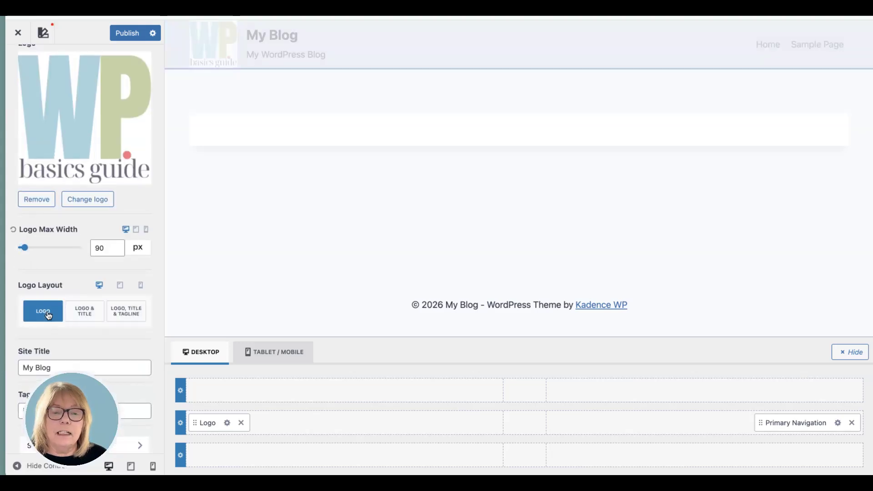
click(83, 312)
click(126, 313)
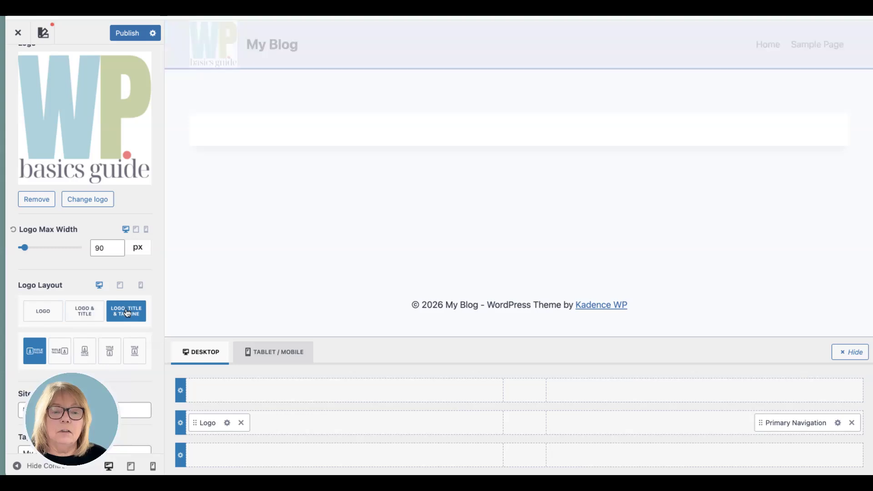
click(110, 357)
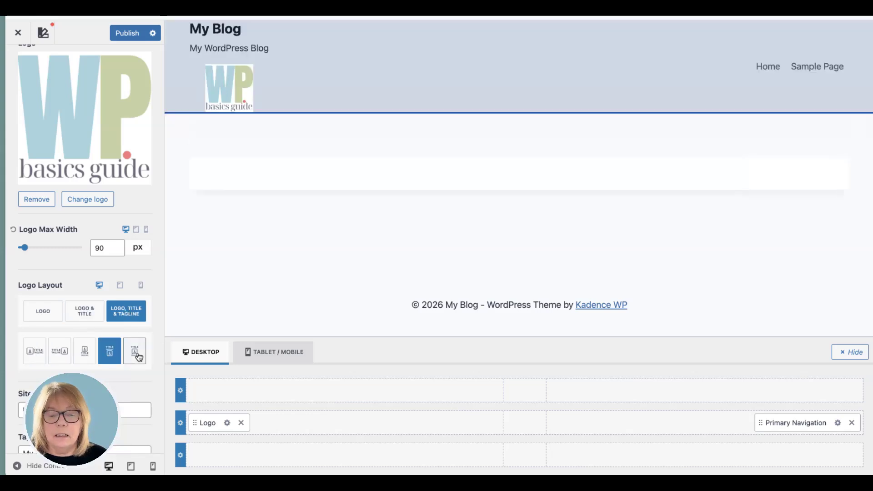
click(133, 360)
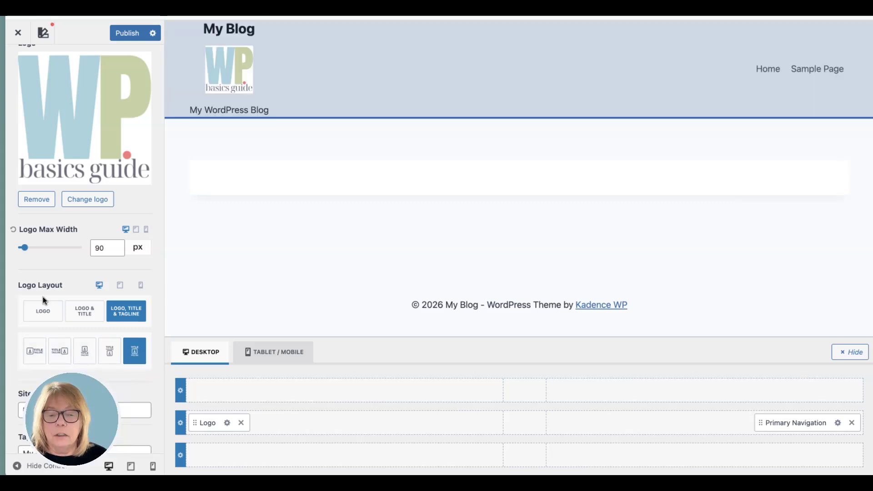
click(36, 352)
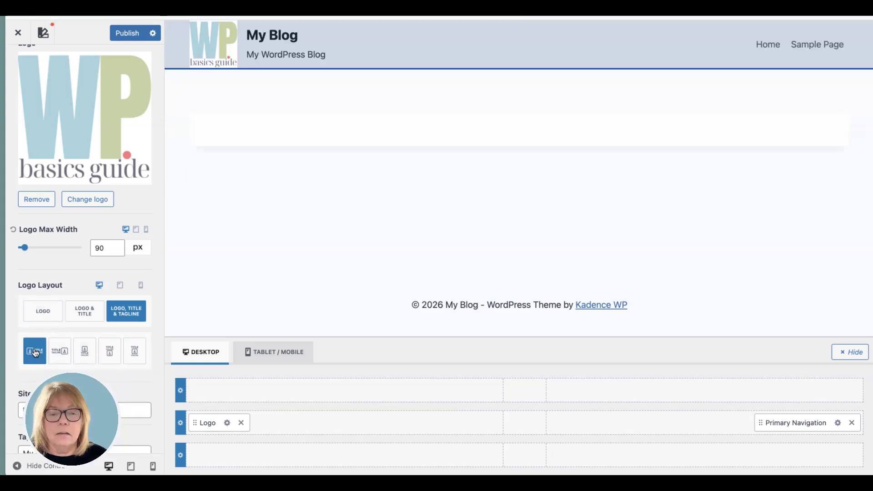
- Set the header's logo layout to Logo only and publish the changes
click(82, 315)
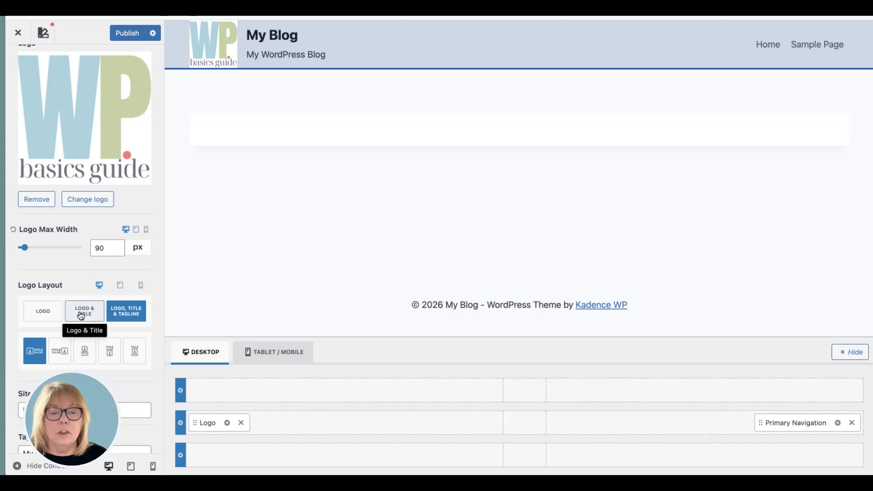
click(43, 313)
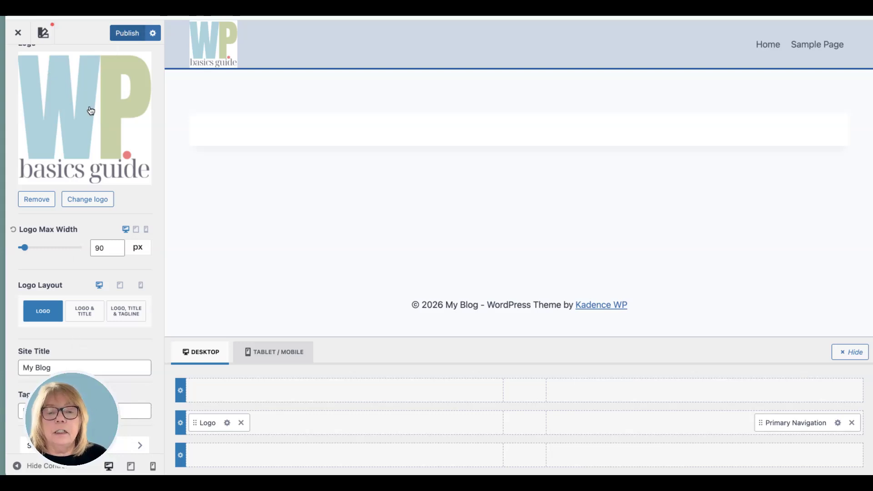
scroll(93, 108, up, 3)
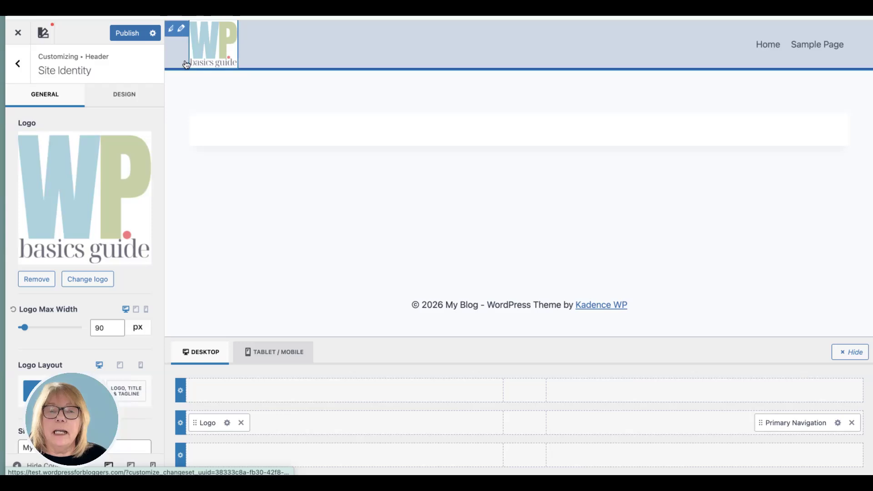
click(133, 33)
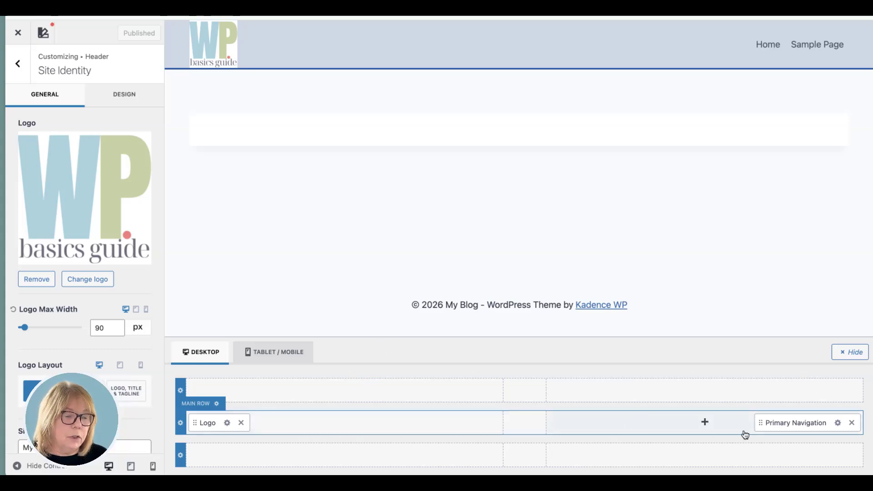
- Set the primary navigation's initial link colour to the red palette colour B82105, and check the links' hover colour
click(838, 424)
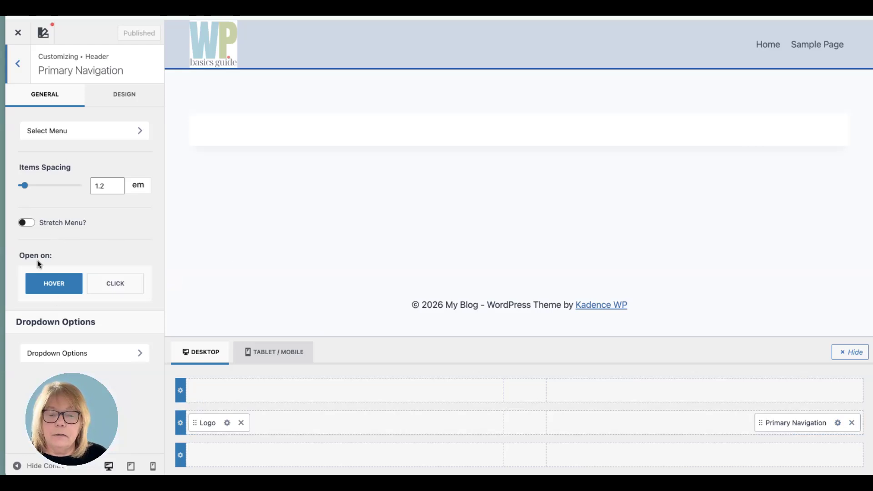
click(125, 94)
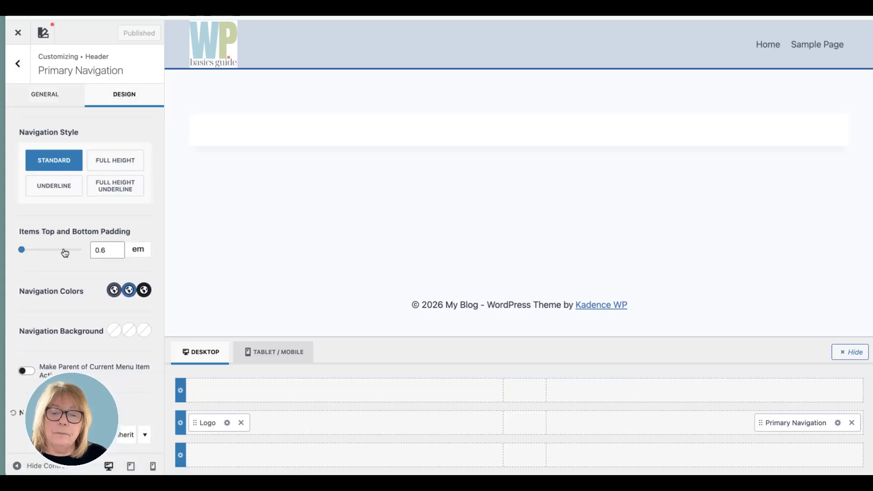
scroll(71, 270, down, 1)
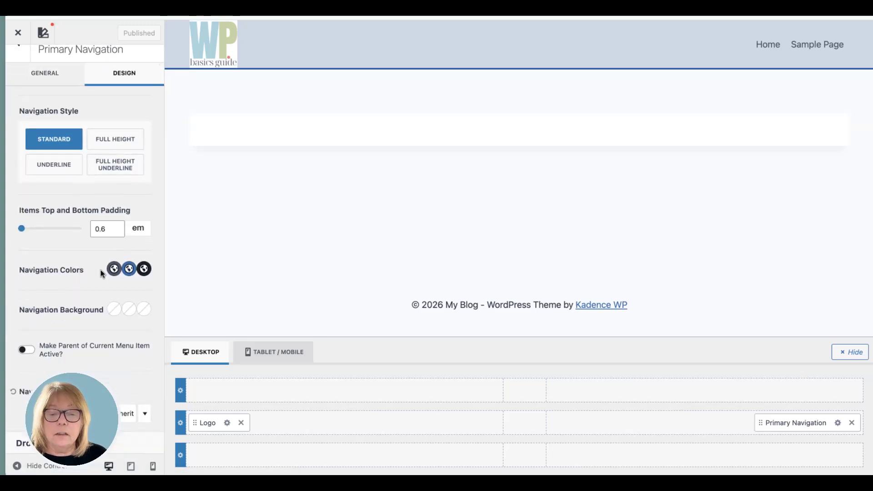
click(114, 269)
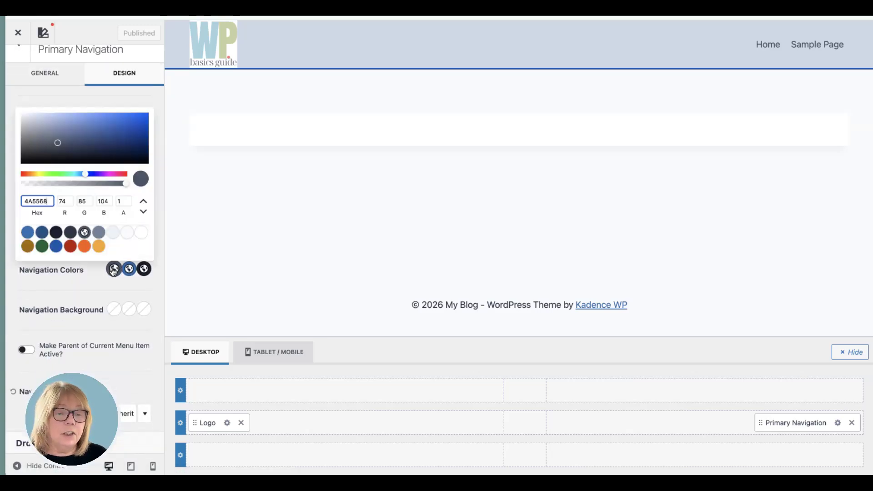
click(71, 247)
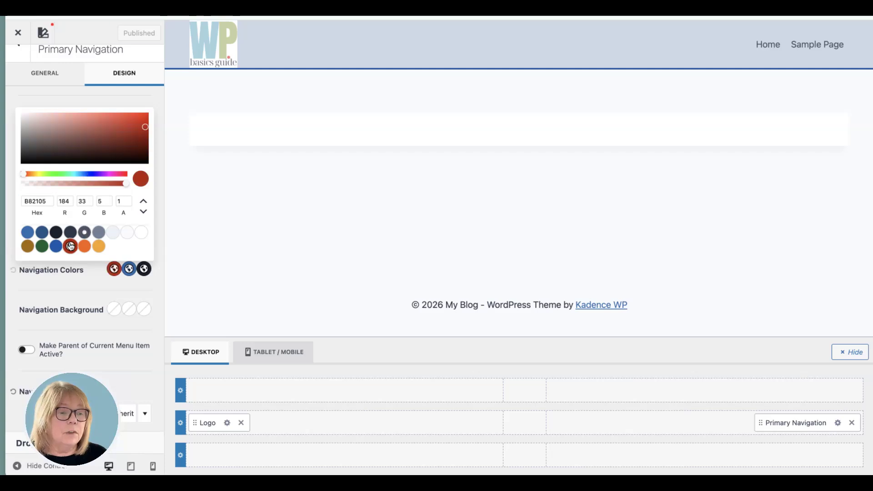
click(82, 286)
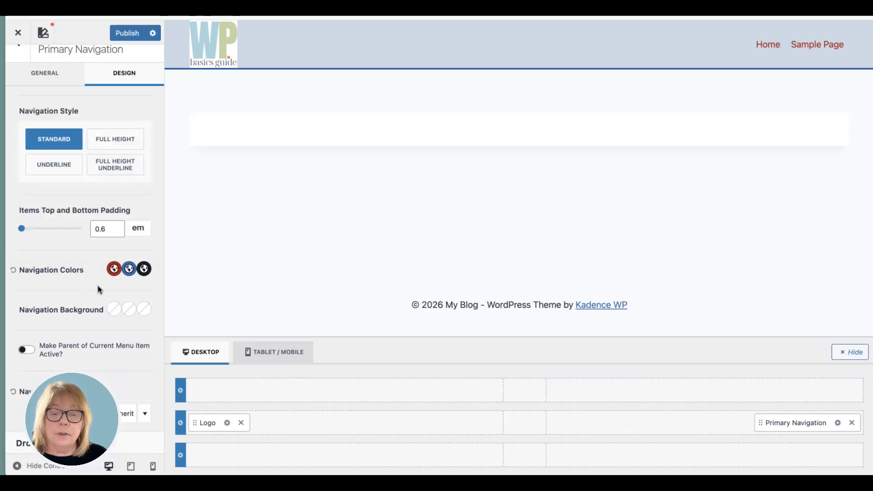
click(130, 269)
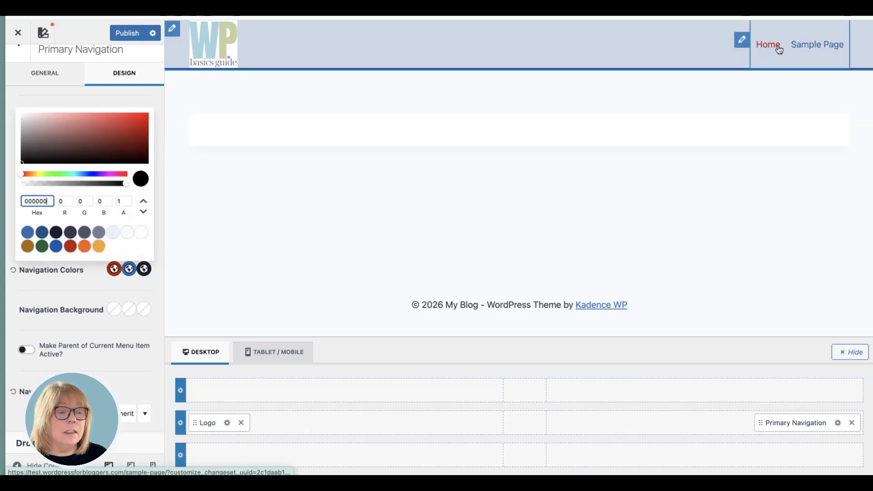
click(86, 289)
- Try palette colours, including the light grey EDF2F7, as the primary navigation's background, and reset the background
scroll(87, 288, down, 1)
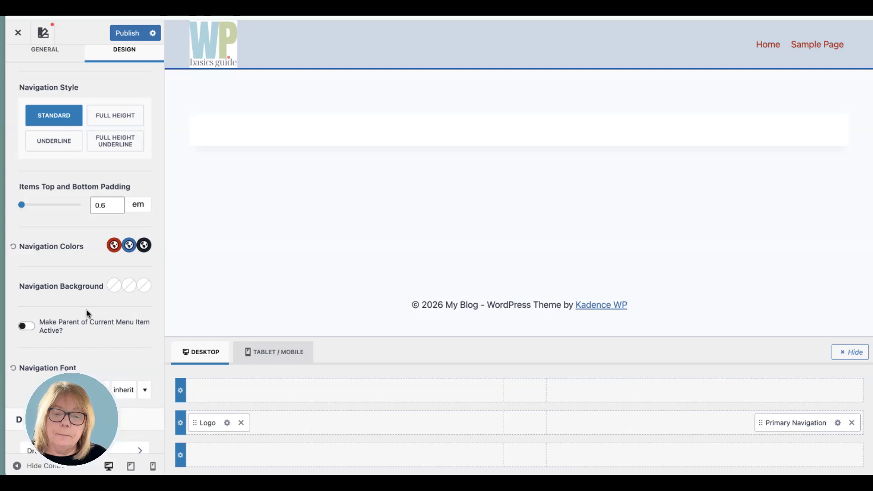
click(114, 286)
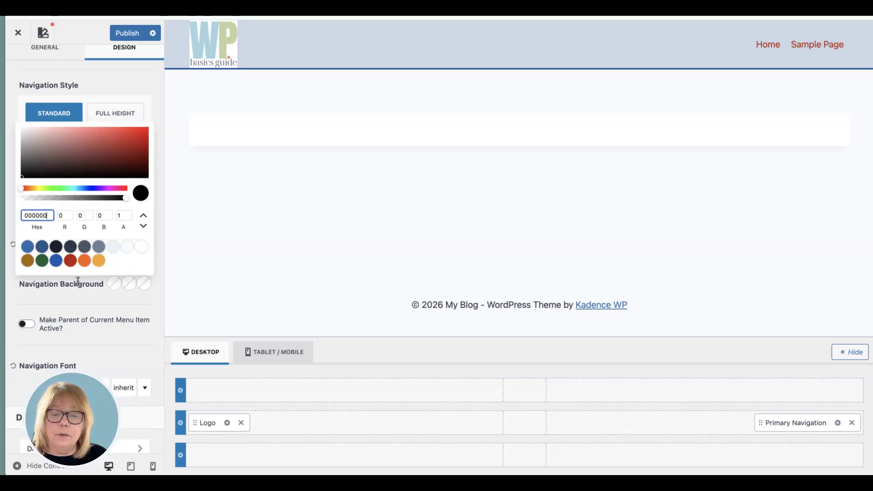
click(40, 263)
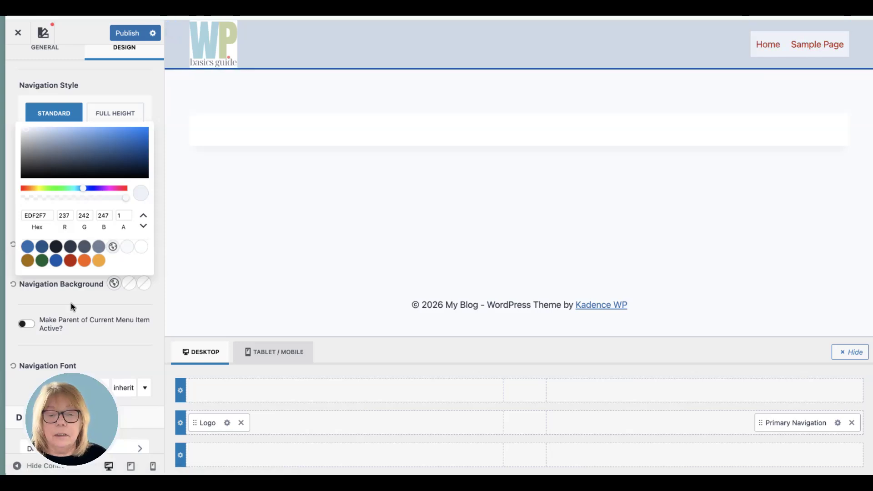
click(15, 297)
click(13, 284)
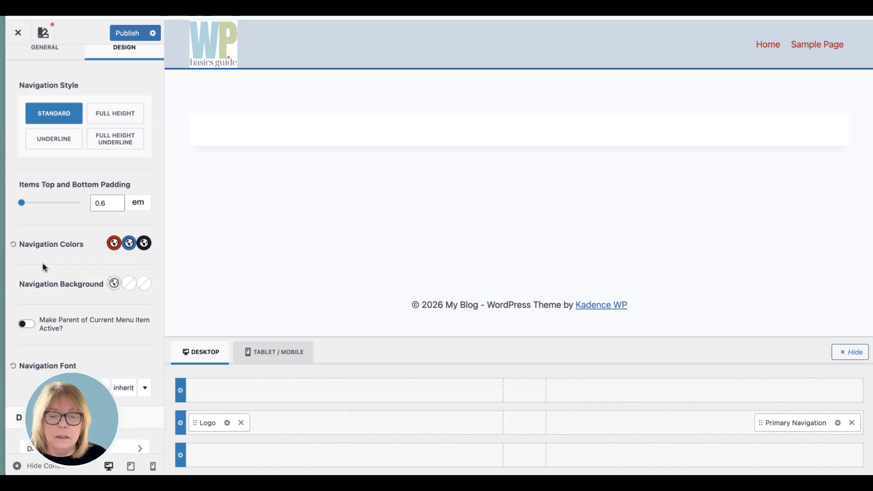
scroll(107, 315, down, 1)
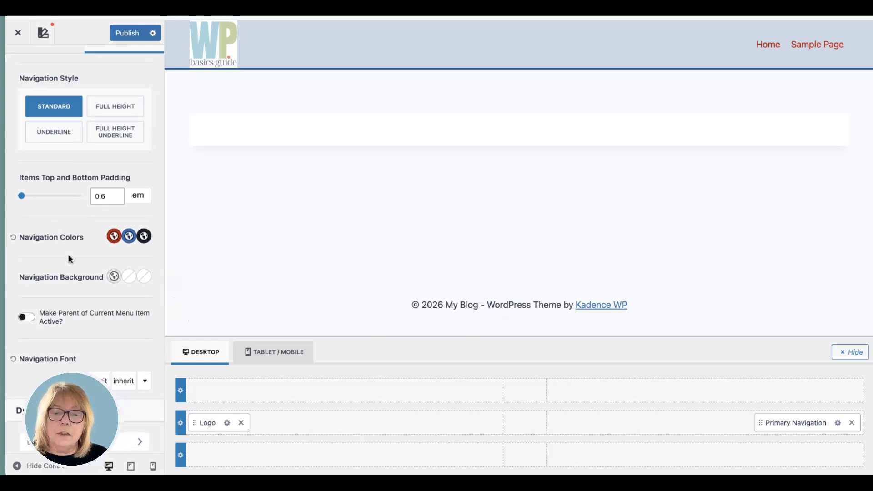
scroll(62, 237, up, 2)
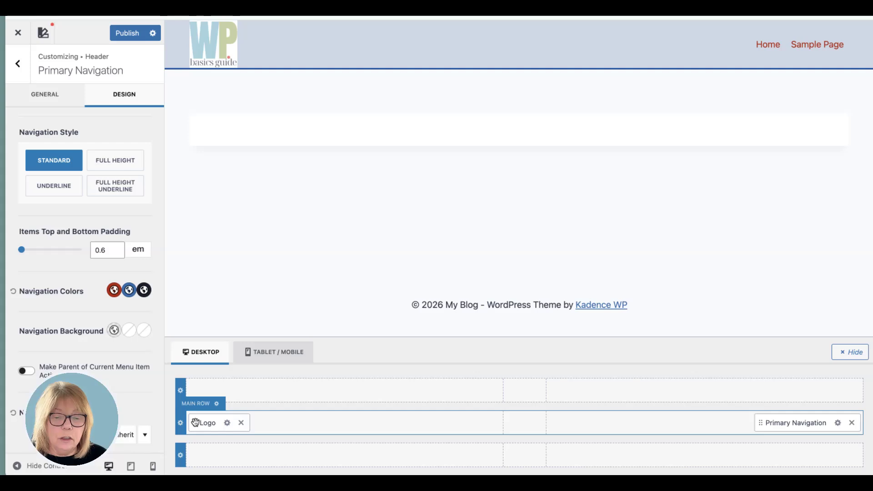
- Try the logo centred in the main row with the navigation centred in the bottom row, and return both to opposite ends of the main row
drag(195, 423, 499, 425)
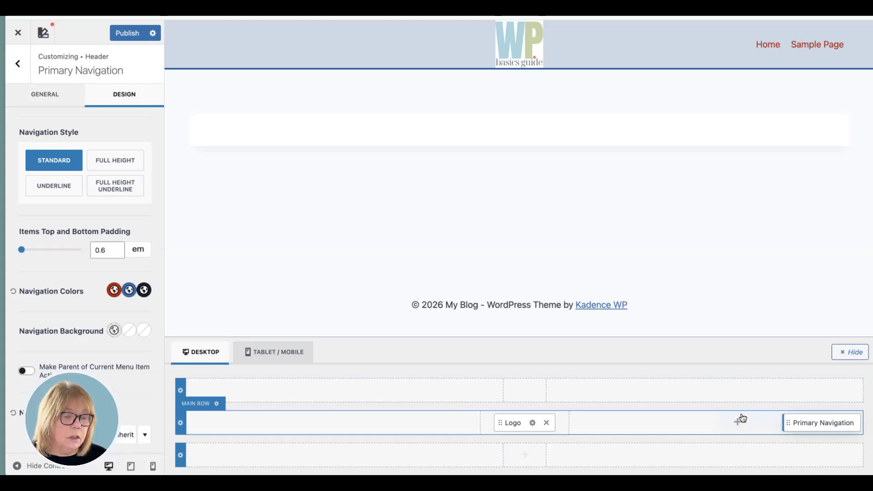
drag(784, 421, 500, 450)
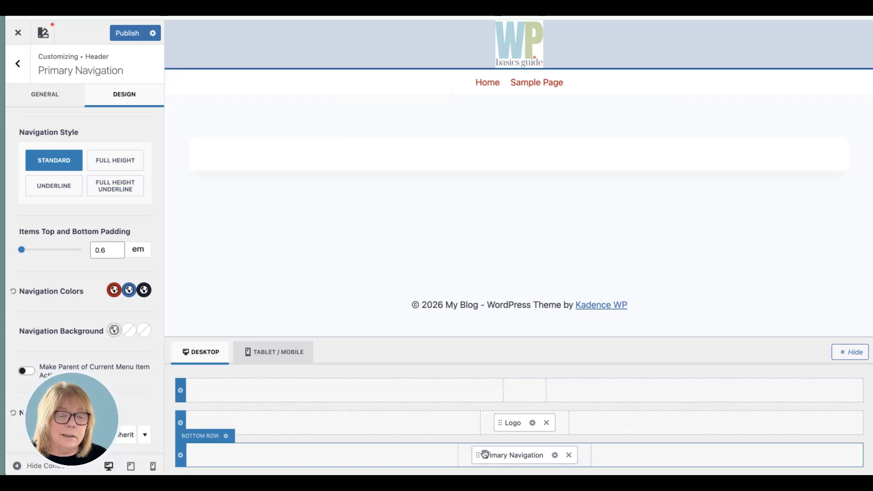
drag(481, 455, 610, 436)
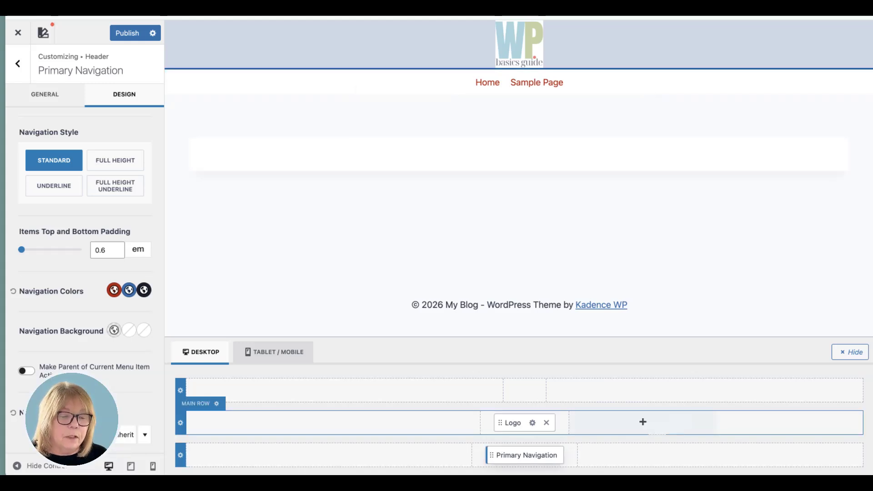
drag(500, 457, 769, 423)
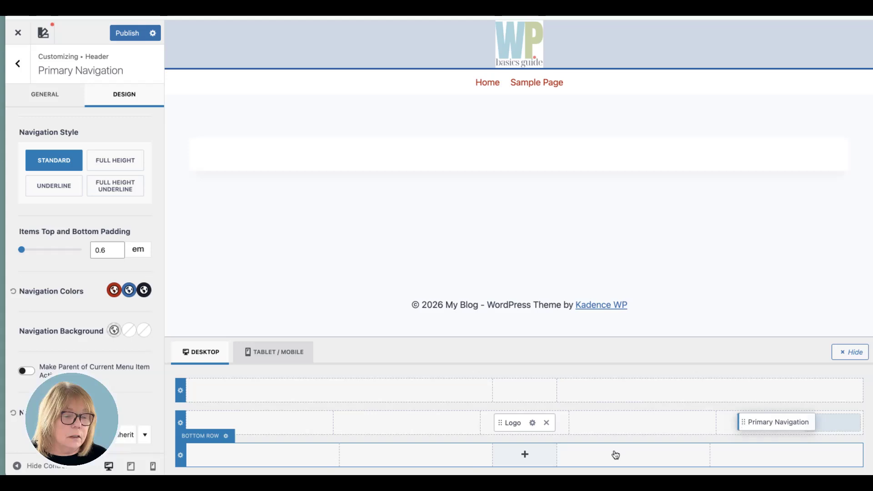
drag(501, 426, 247, 416)
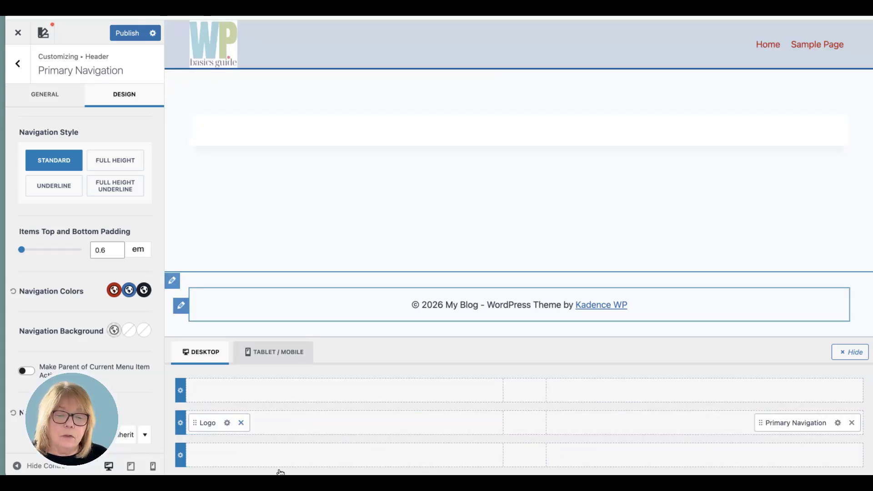
- Try the orange F7630C as the header's bottom row background with the primary navigation in that row, and revert both the position and the background
click(180, 456)
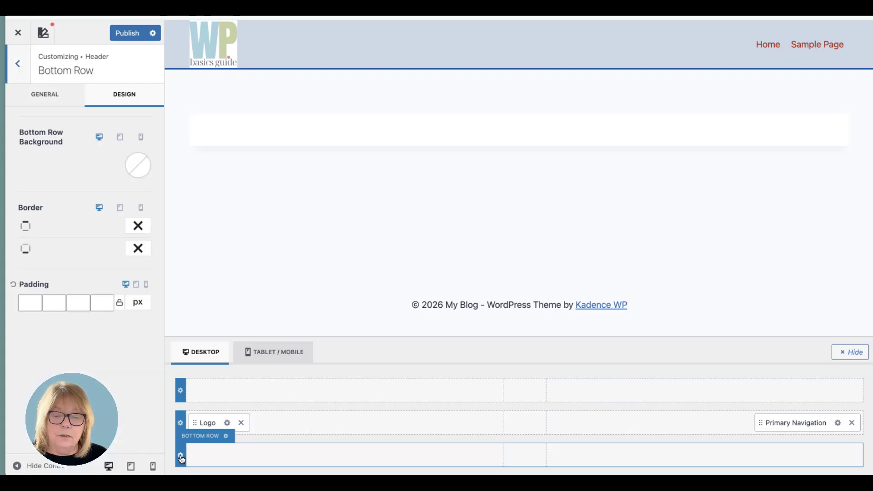
click(137, 164)
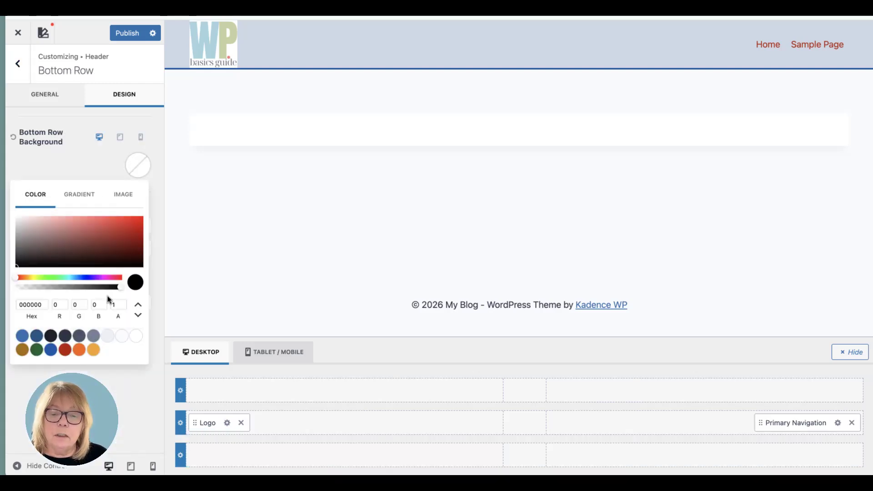
click(80, 350)
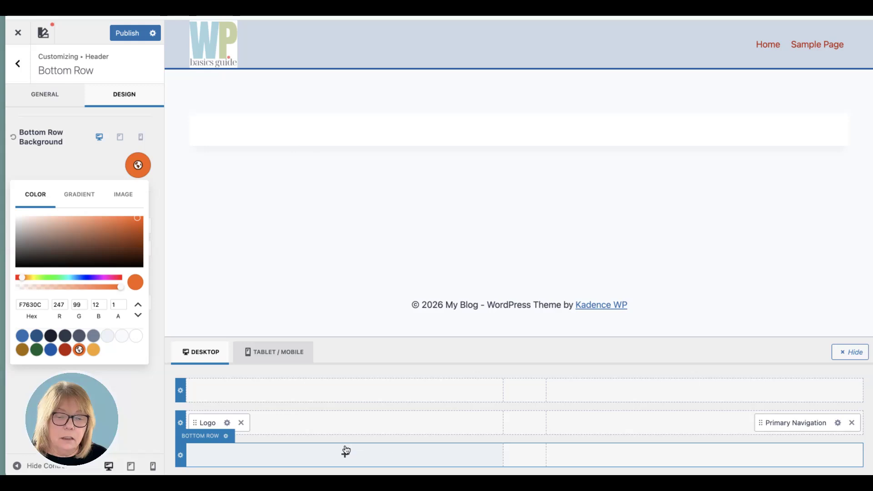
drag(761, 424, 700, 454)
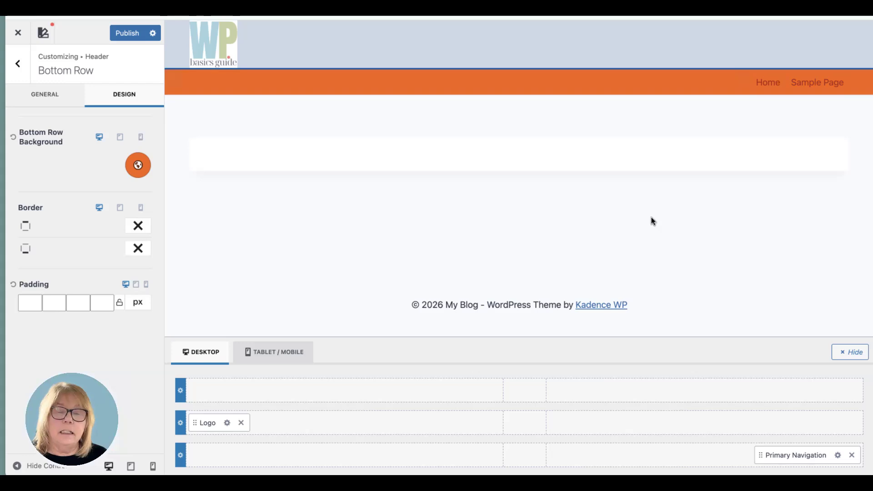
drag(760, 458, 784, 431)
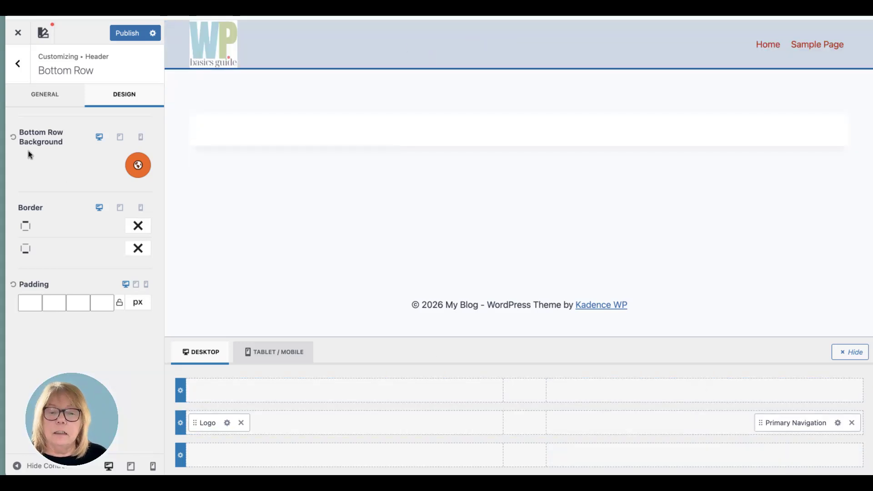
click(12, 140)
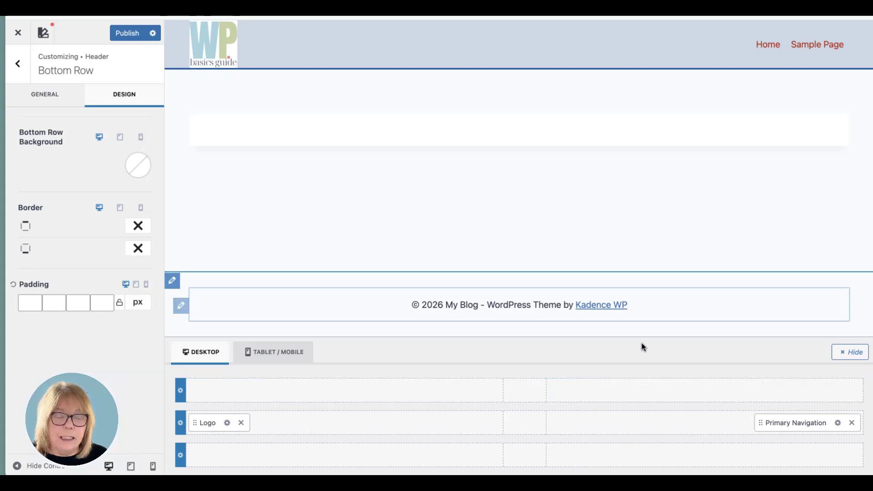
- Add a Search element to the right end of the header's top row and set its initial colour to the green 13612E
click(706, 391)
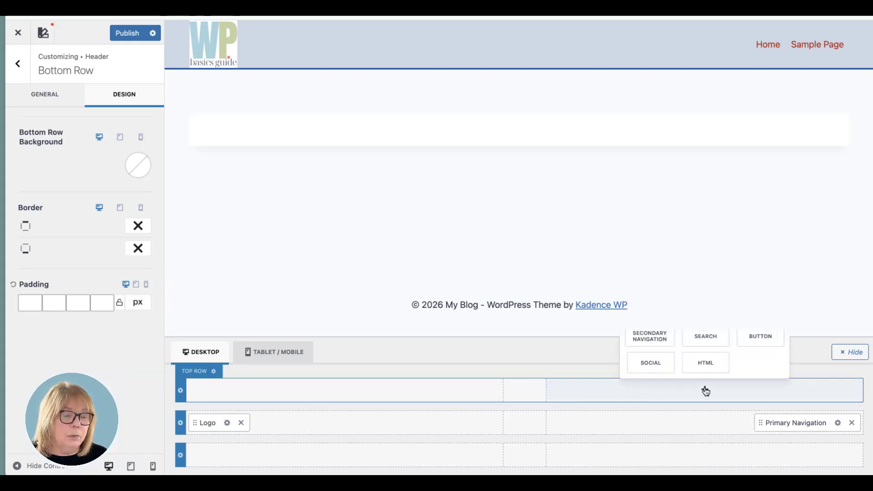
click(714, 337)
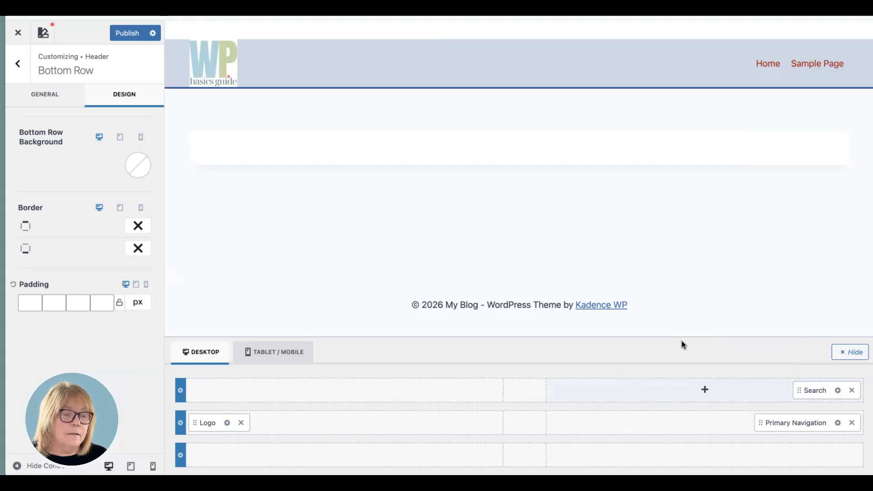
click(837, 391)
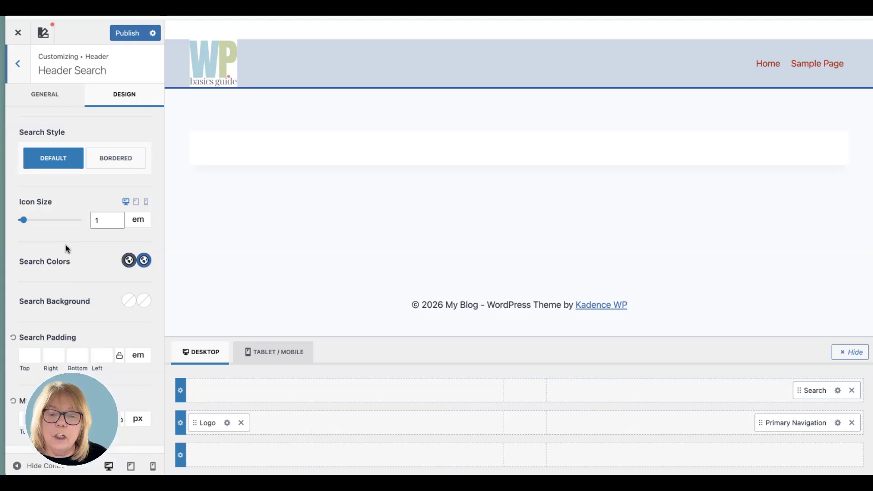
click(129, 261)
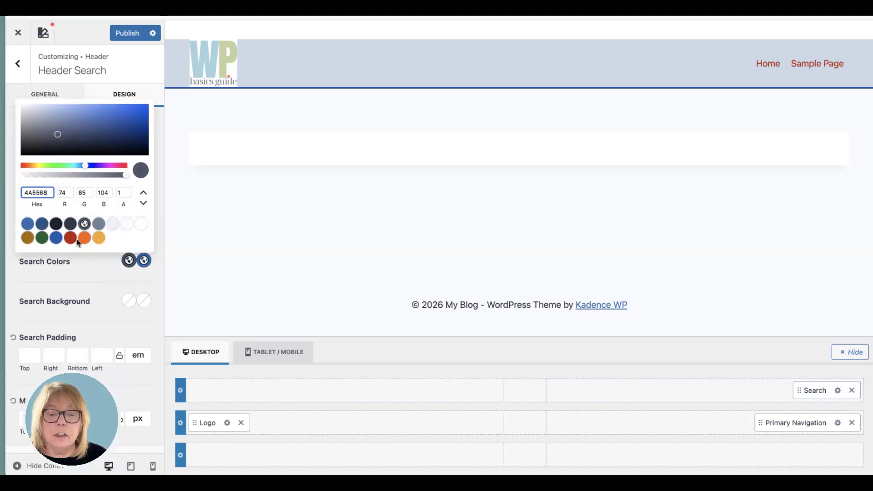
click(84, 225)
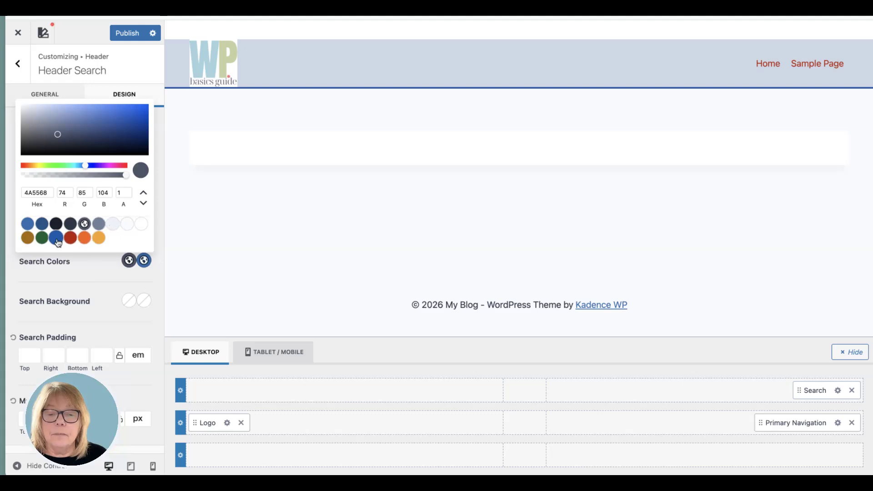
click(42, 239)
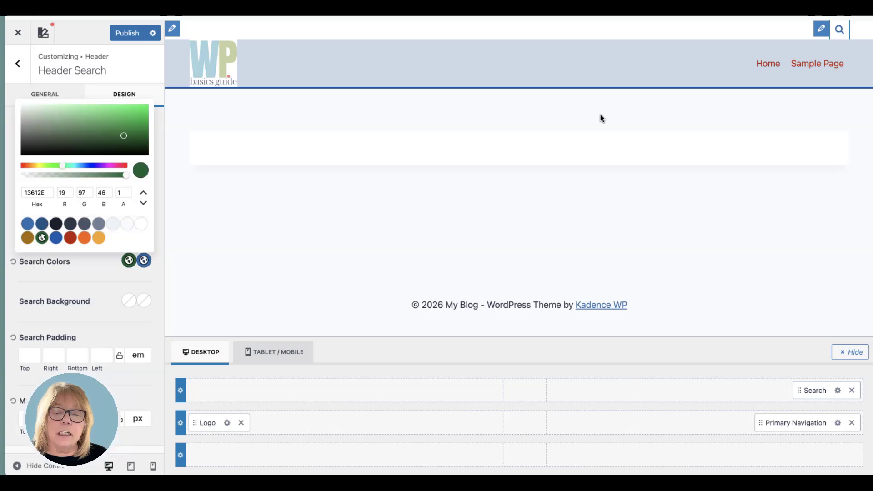
click(73, 275)
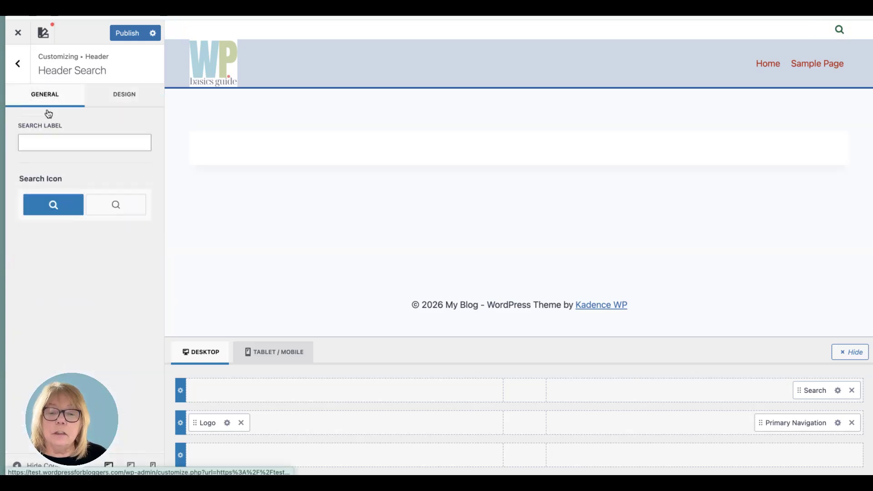
- Give the header search the label "Search"
click(61, 143)
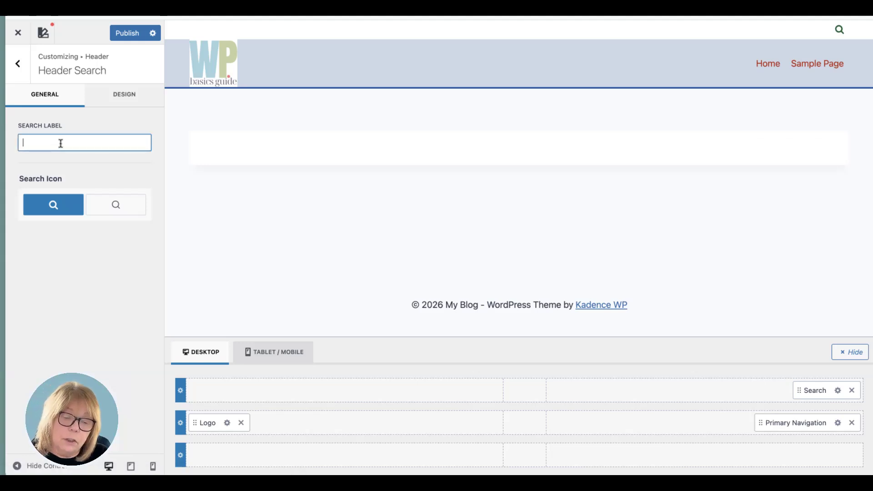
text(Search)
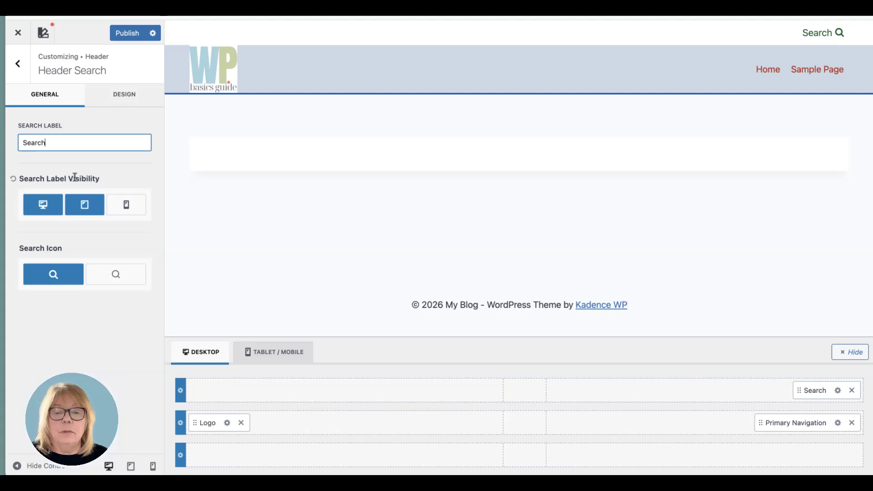
click(107, 163)
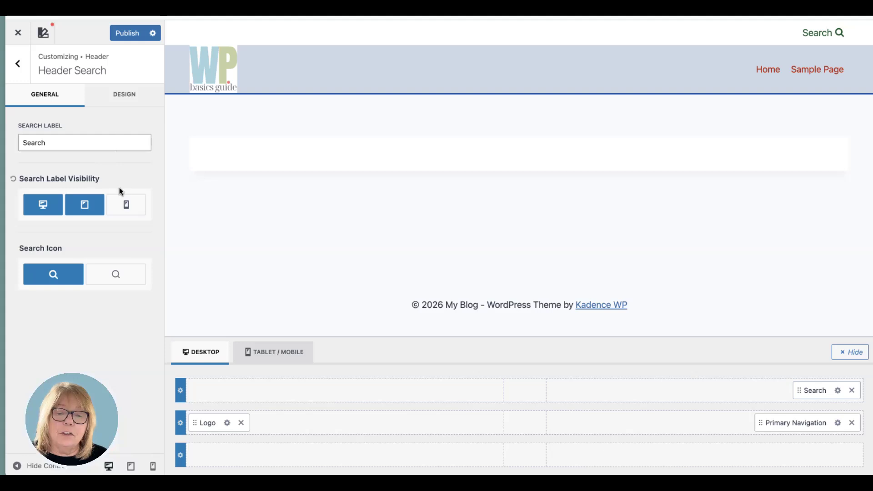
- Try the Bordered style for the header search, and return it to Default
click(126, 96)
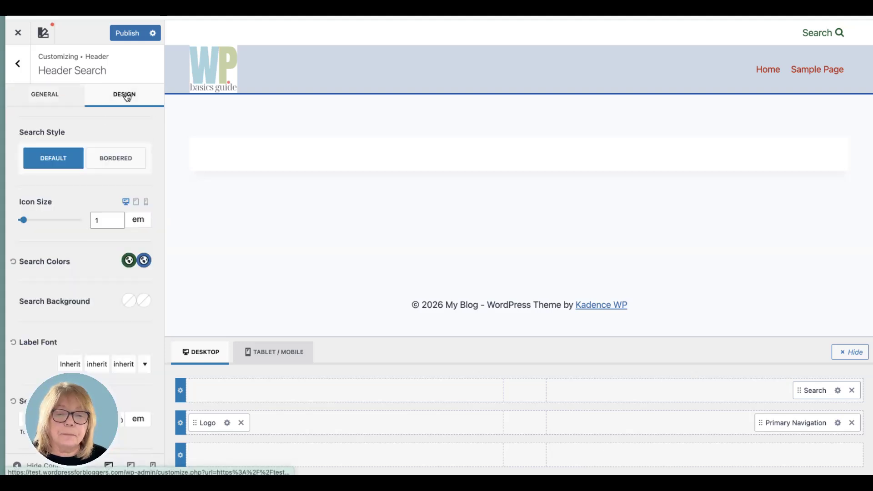
click(110, 160)
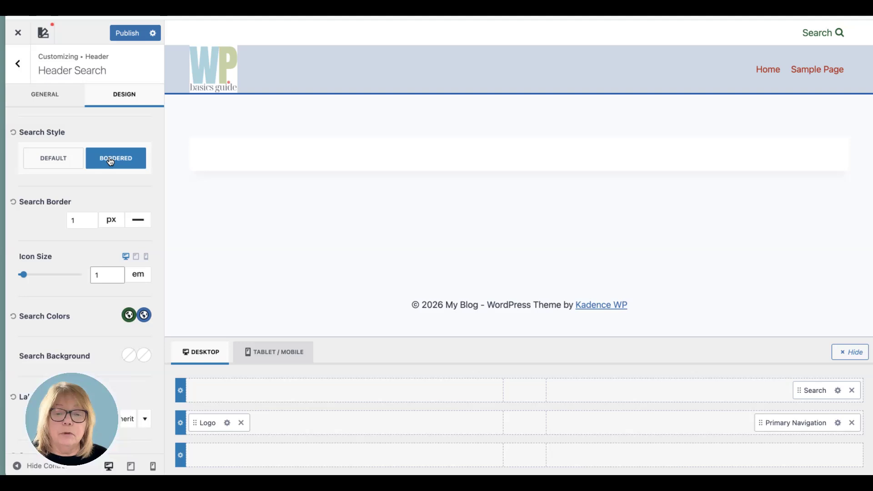
click(54, 162)
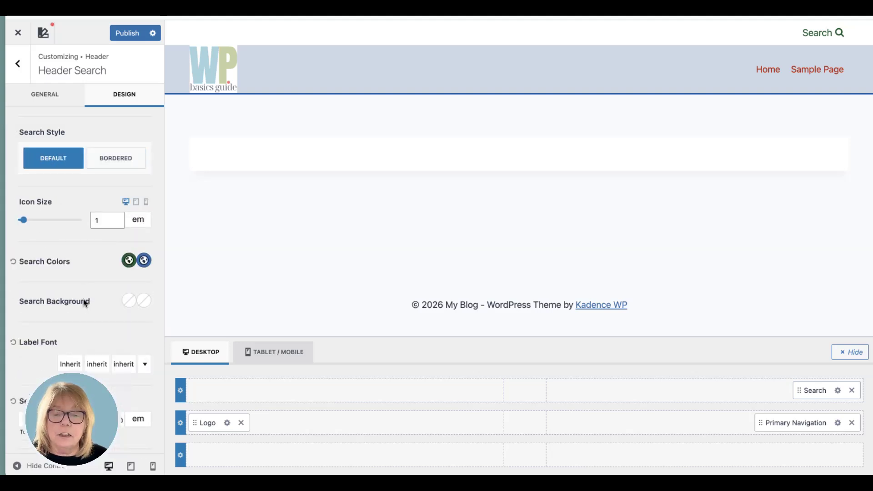
- Try the orange F7630C as the header search's background, and reset the background
scroll(83, 299, down, 2)
scroll(66, 259, down, 1)
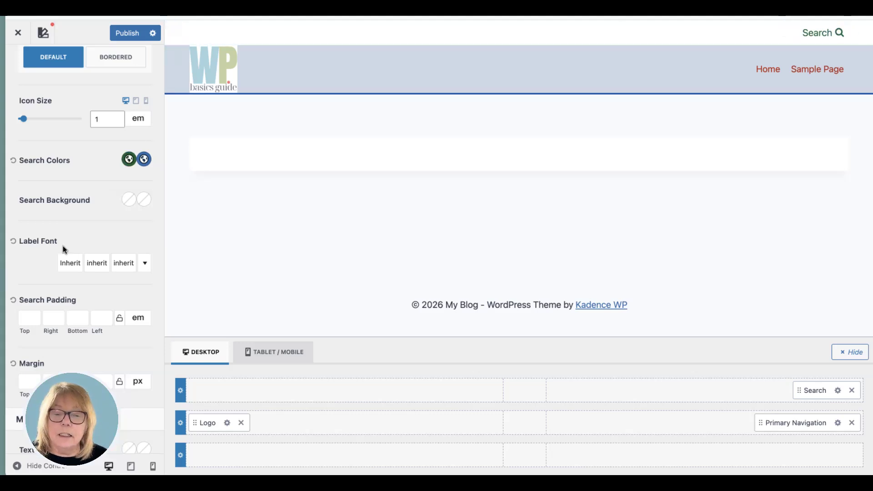
scroll(53, 252, down, 1)
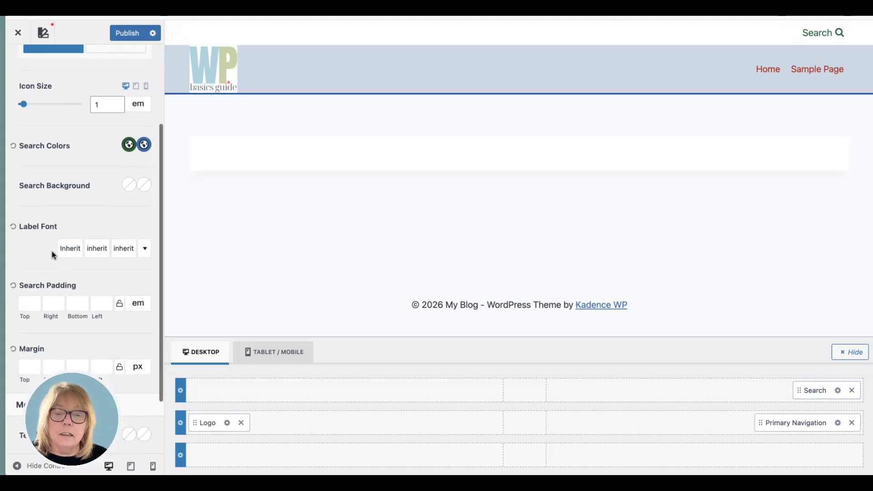
click(128, 185)
click(83, 336)
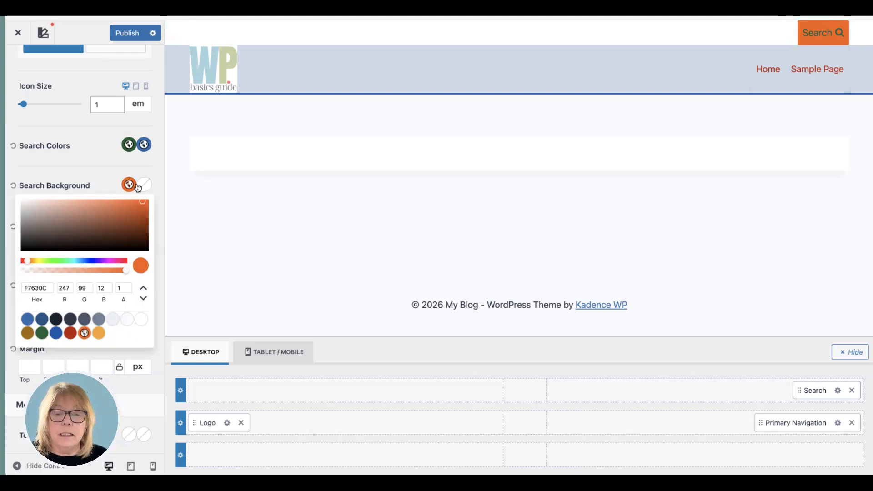
click(95, 182)
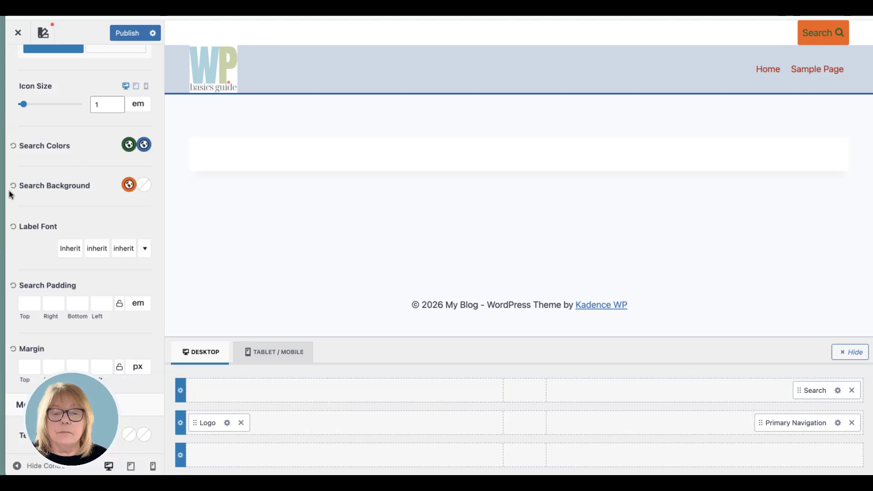
click(14, 185)
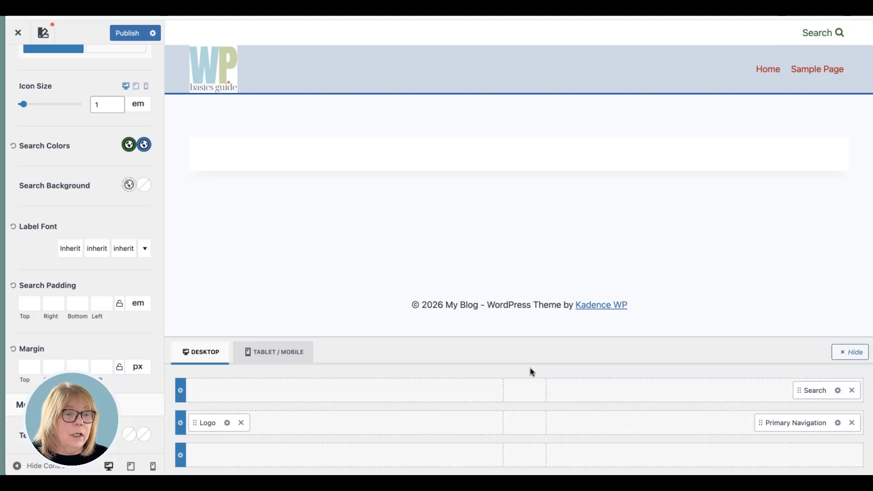
- Try the blue palette colour 2B6CB0 as the header's top row background
click(180, 391)
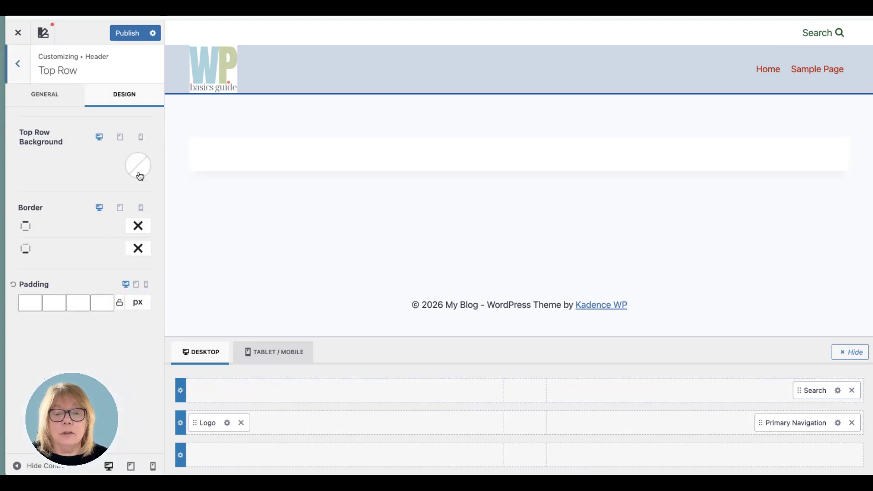
click(138, 167)
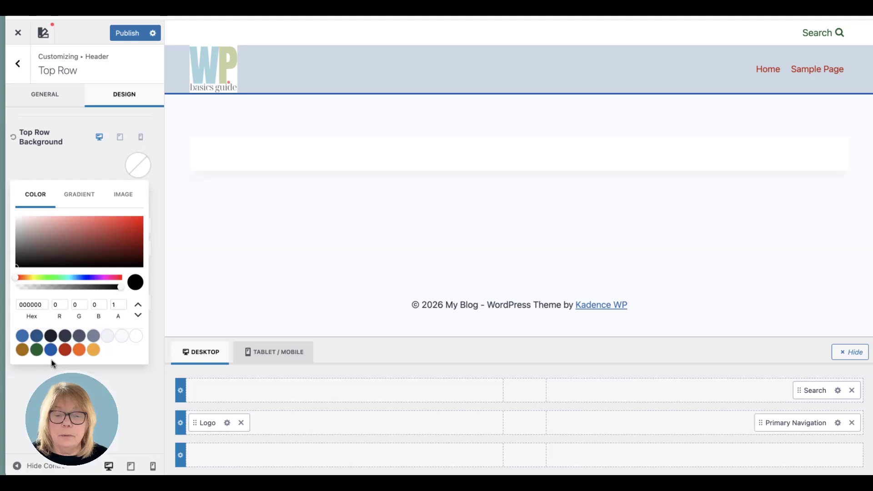
click(22, 336)
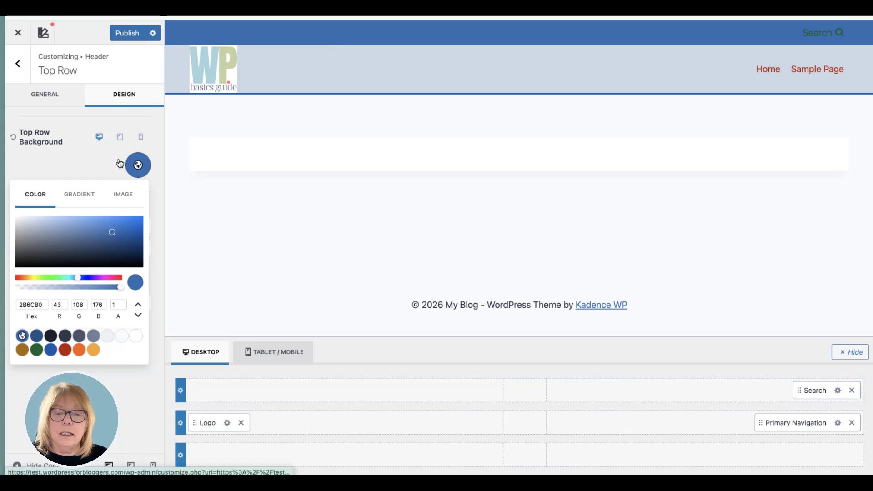
click(69, 143)
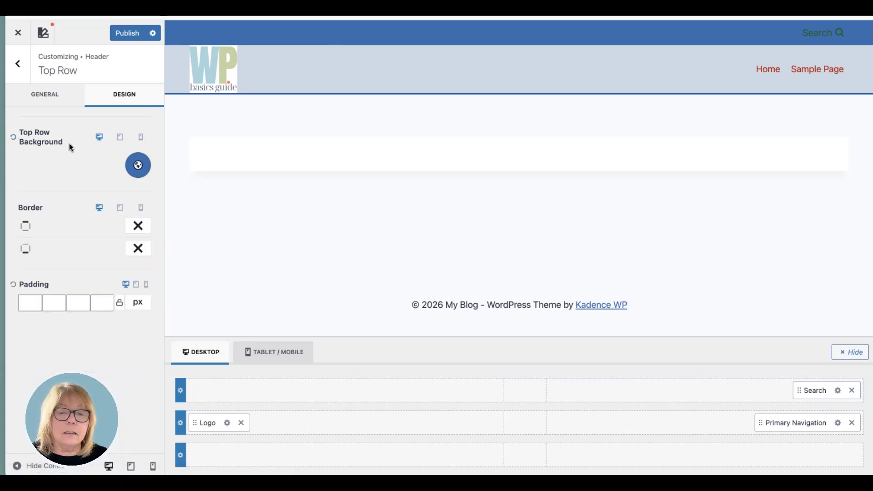
- Set the top row's minimum height to 10 px and reset the row's background
click(54, 96)
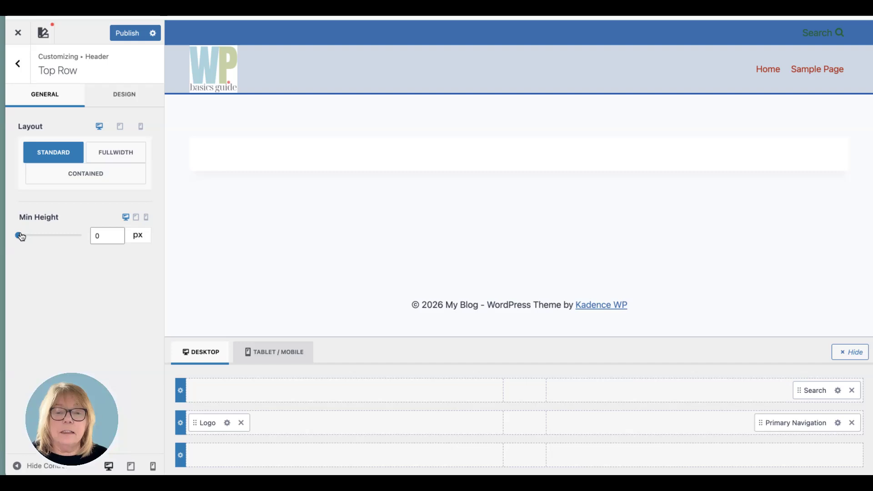
mouse_move(18, 235)
mouse_down()
mouse_move(33, 236)
mouse_move(21, 235)
mouse_up()
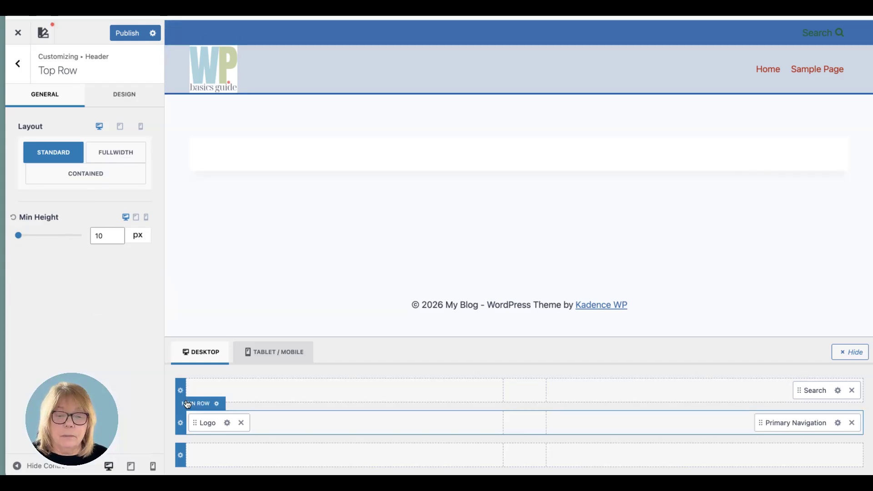
click(124, 95)
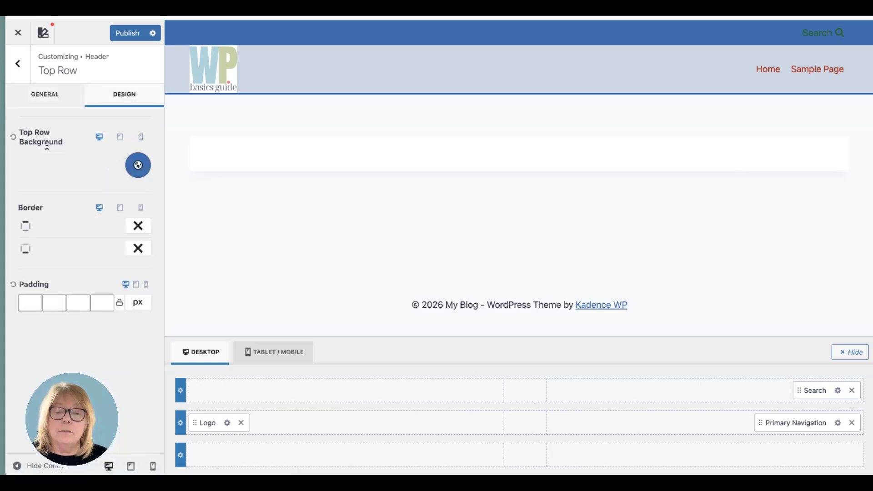
click(13, 136)
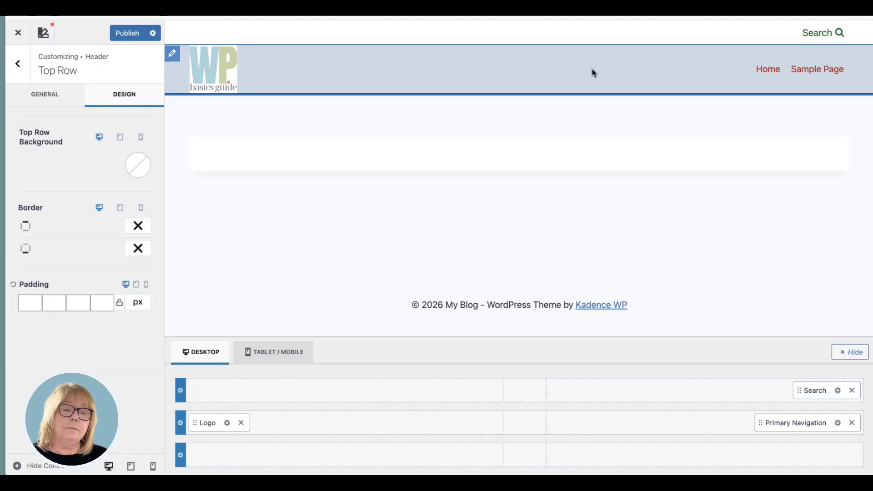
- Add a Social element to the left end of the header's top row and open its settings
click(346, 390)
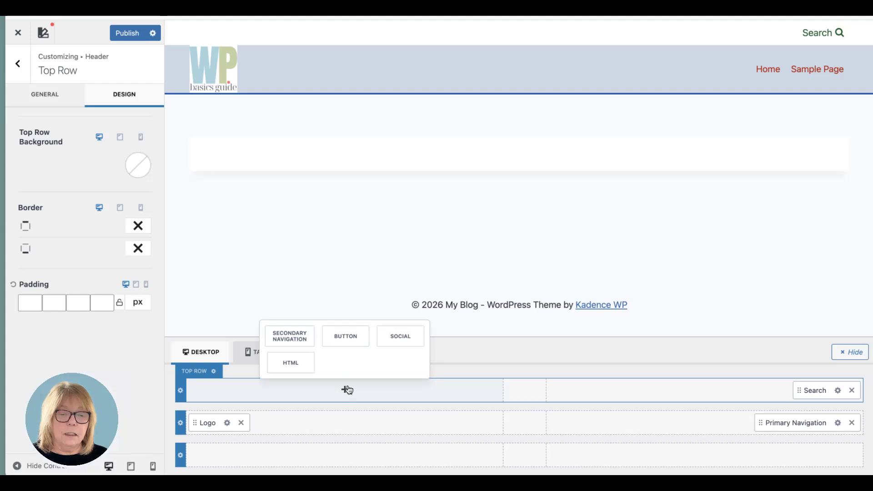
click(406, 336)
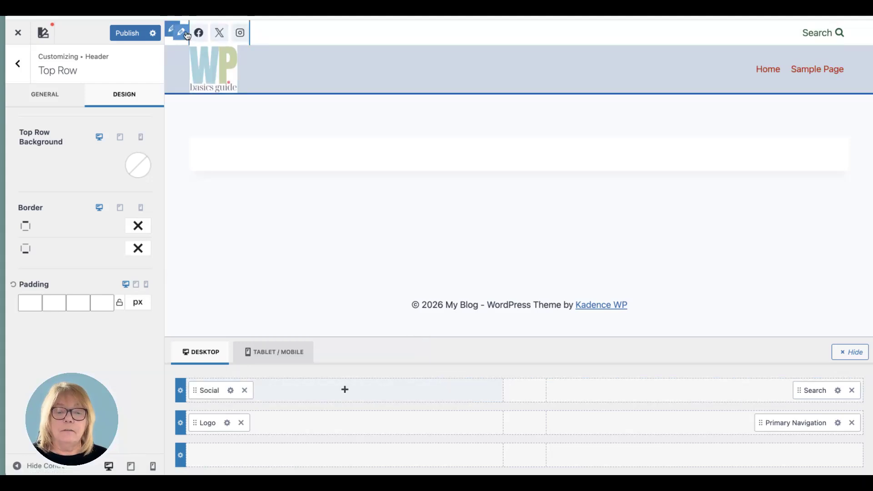
click(230, 392)
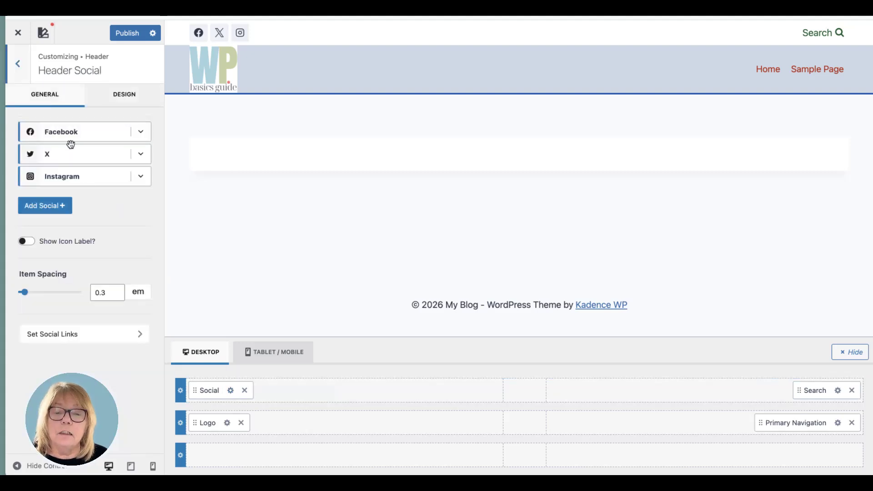
- Remove the X item from the header's Social element, keeping Facebook and Instagram
click(141, 135)
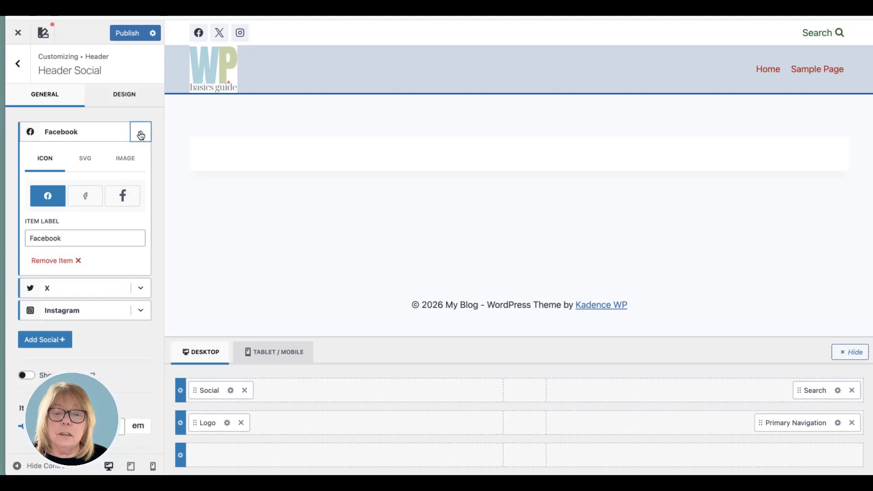
click(141, 135)
click(141, 156)
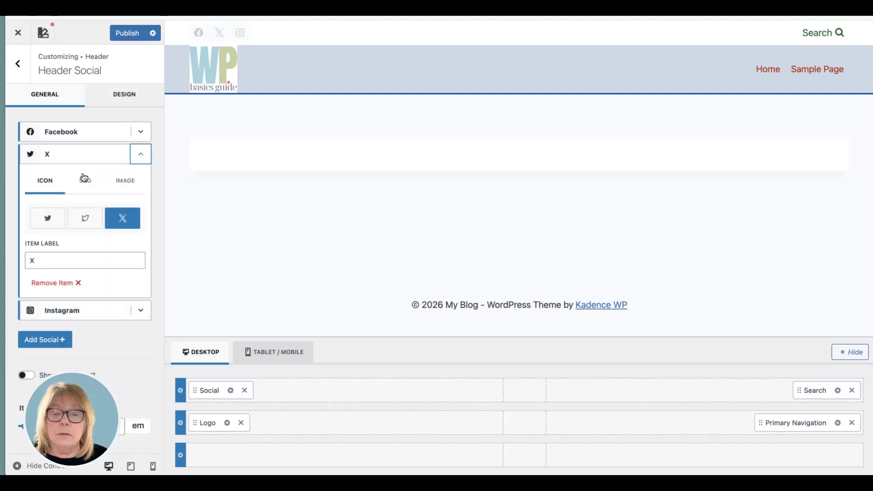
click(61, 282)
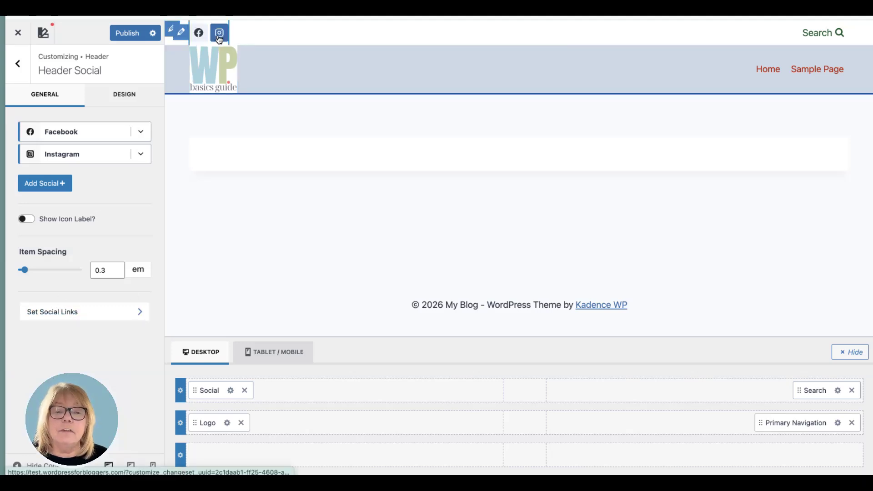
- Look through the social network link fields, and return to the header's Top Row settings
click(126, 313)
click(71, 189)
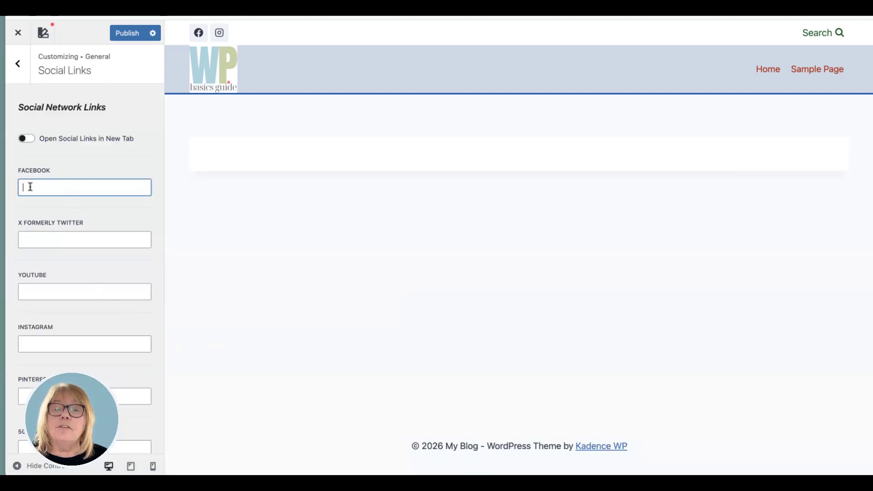
scroll(64, 320, down, 1)
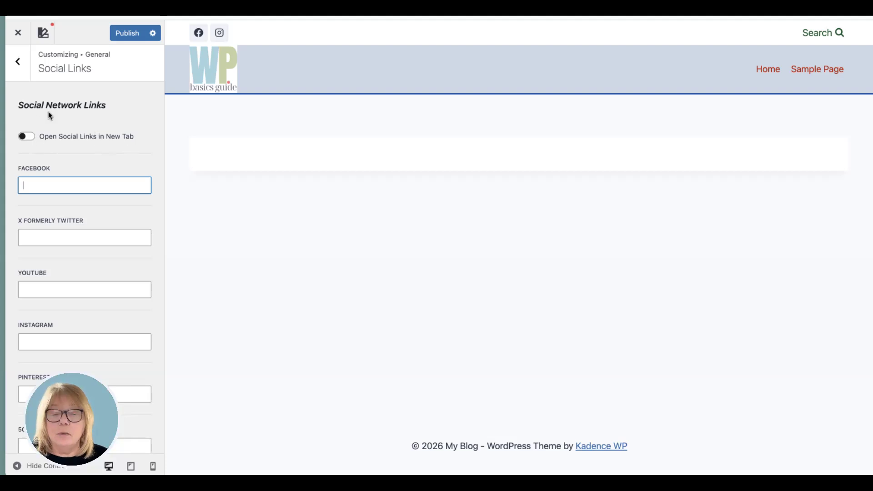
click(19, 64)
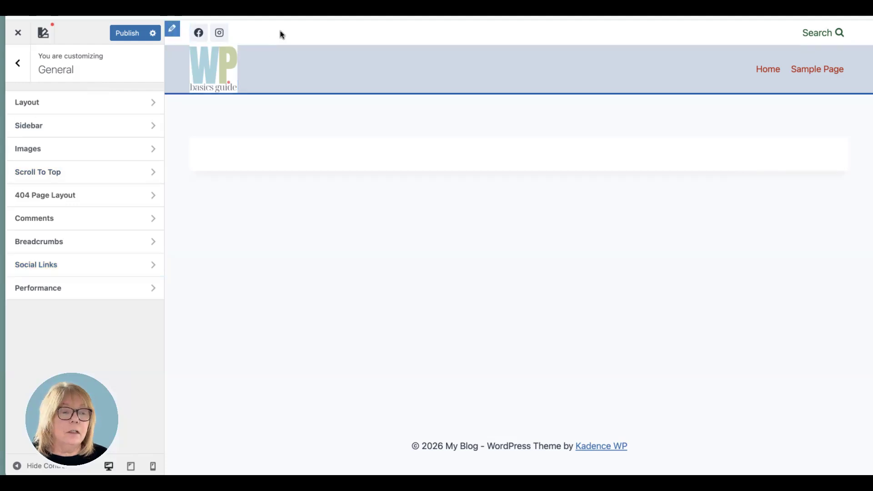
click(26, 69)
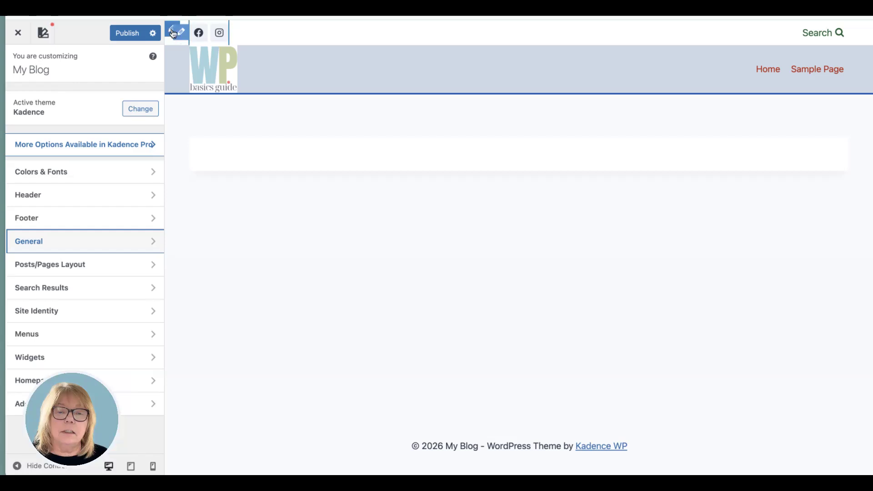
click(173, 30)
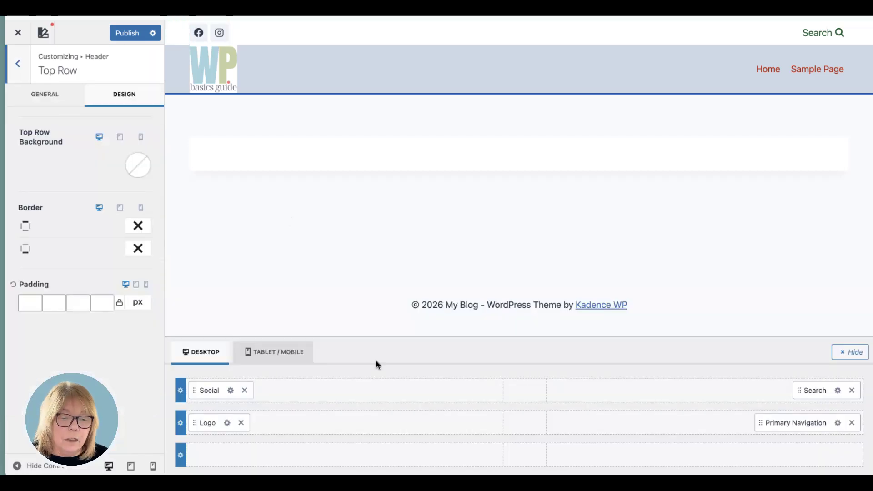
- Try a Button element in the centre of the header's top row, and remove it
click(526, 391)
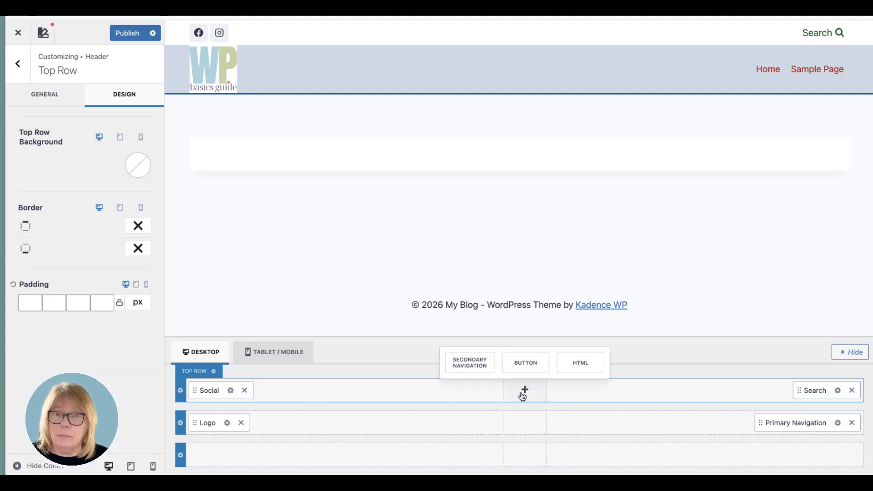
click(527, 371)
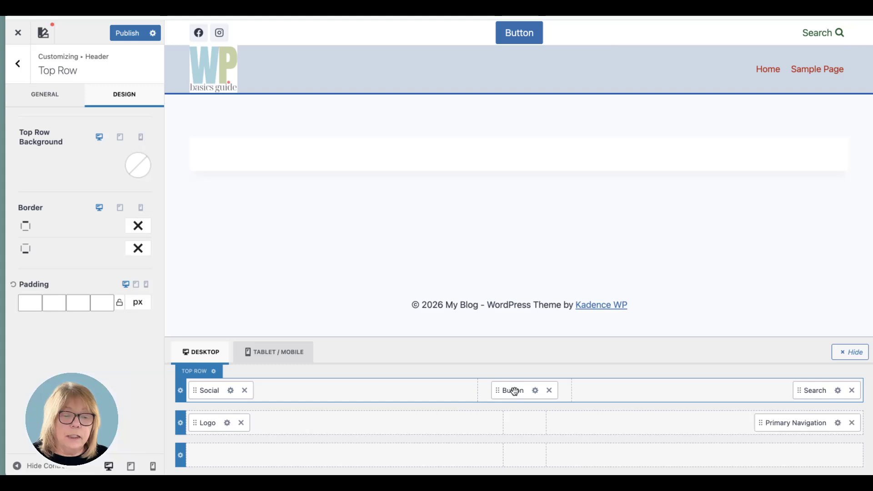
click(549, 391)
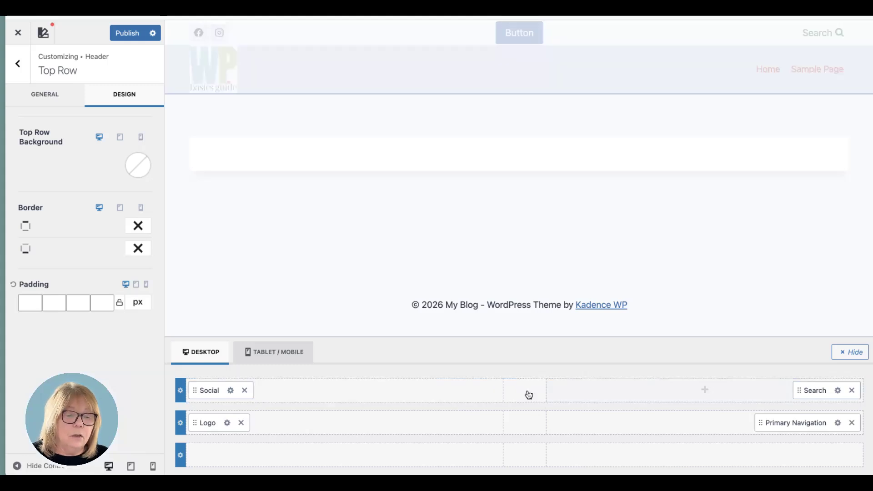
- Try a Secondary Navigation element in the centre of the header's top row, and remove it
click(526, 391)
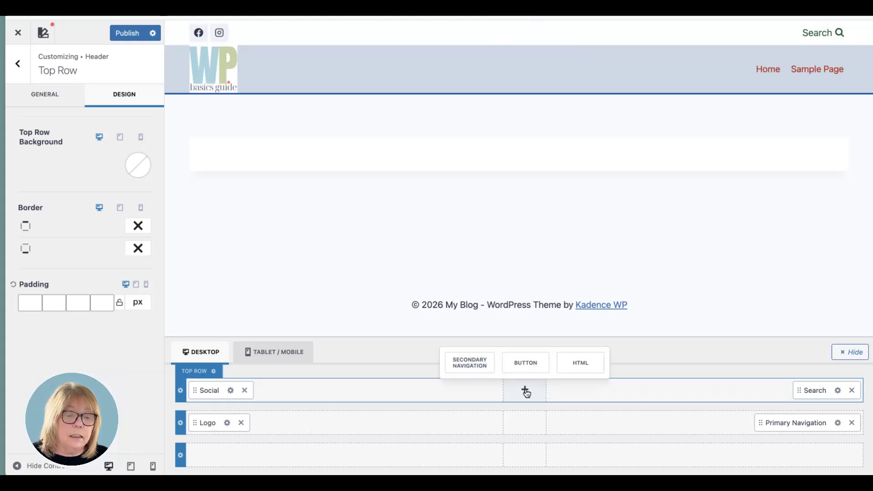
click(468, 362)
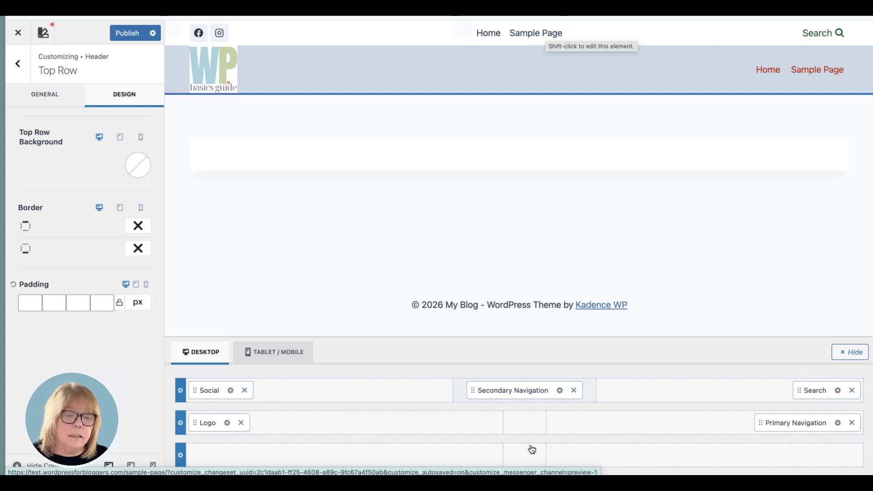
click(574, 390)
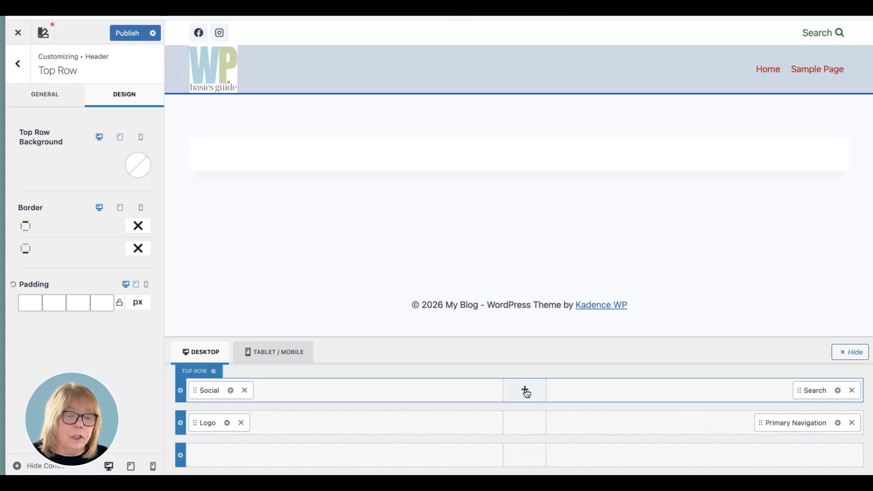
- Add an HTML element to the centre of the header's top row and open its settings
click(525, 389)
click(581, 363)
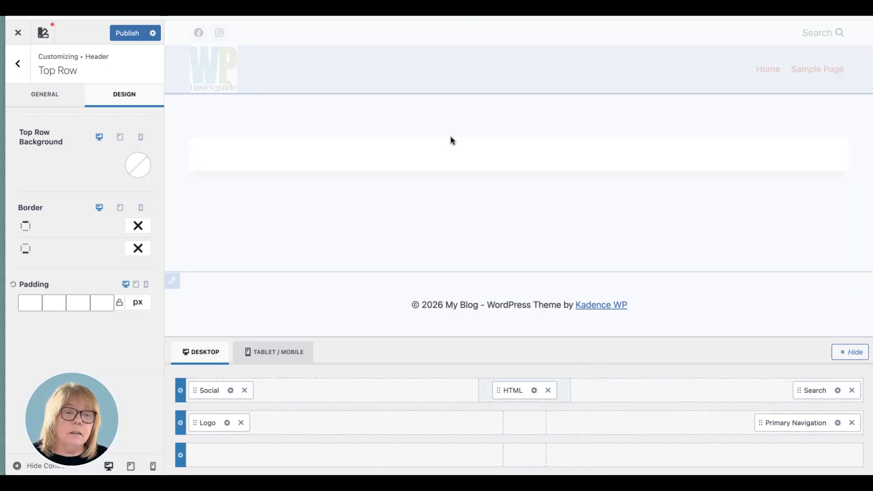
click(534, 392)
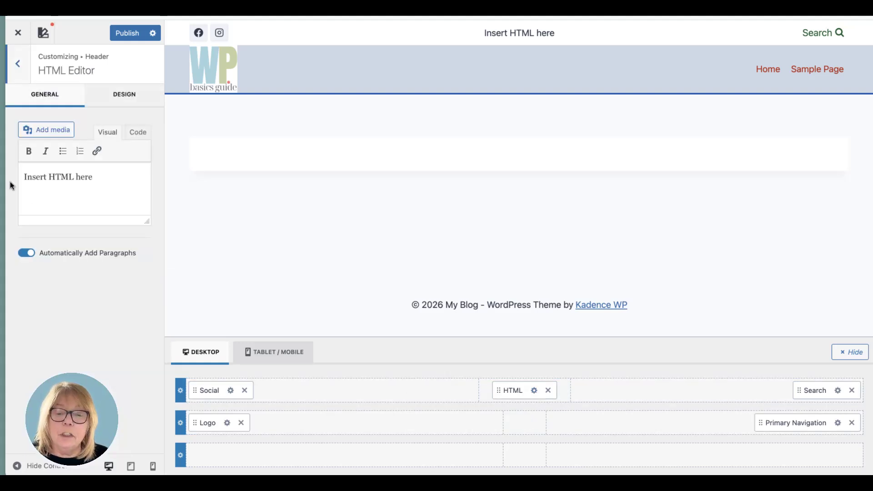
- Replace the header HTML element's placeholder text with "Check out my monthly sale!"
triple_click(73, 175)
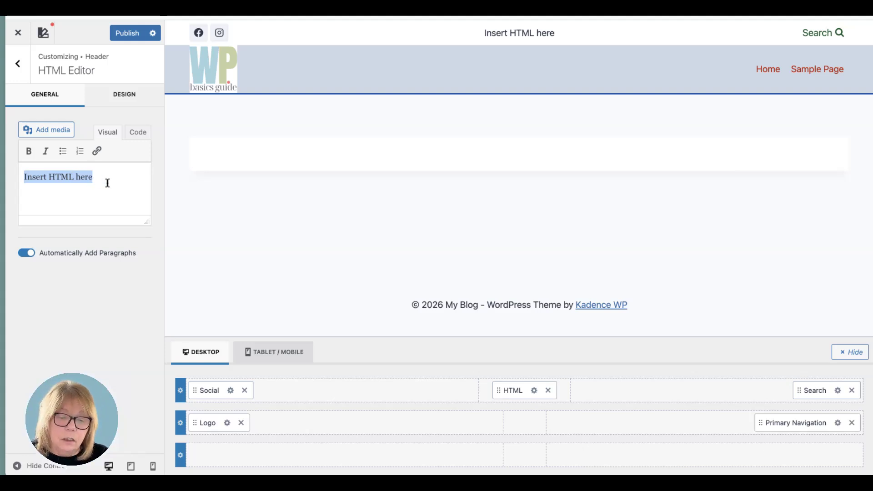
text(Ch)
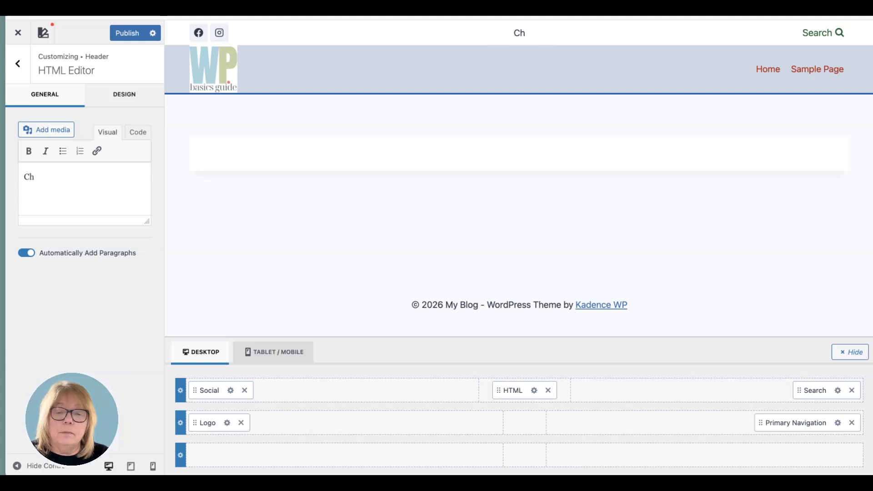
text(eck o)
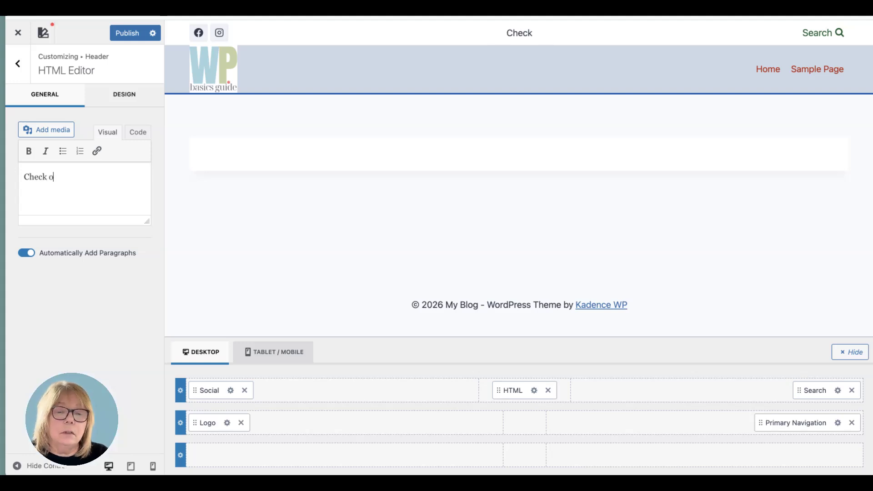
text(ut my )
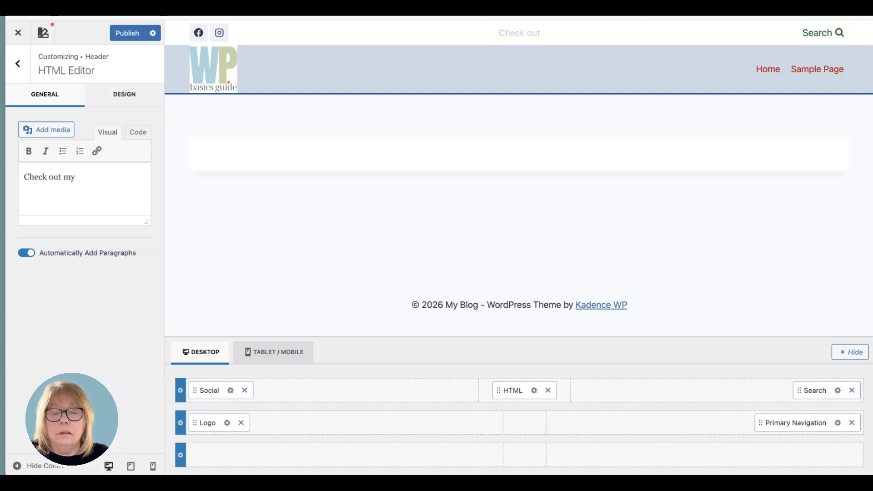
text(mo)
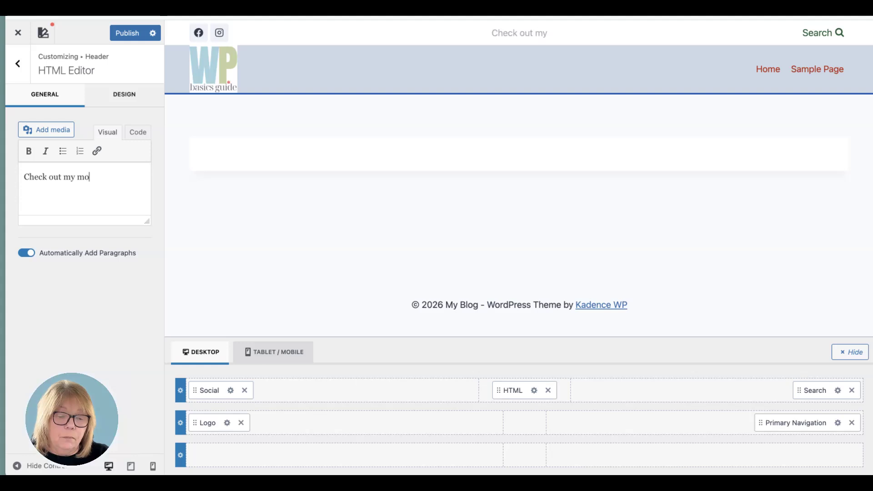
text(nthly sale!)
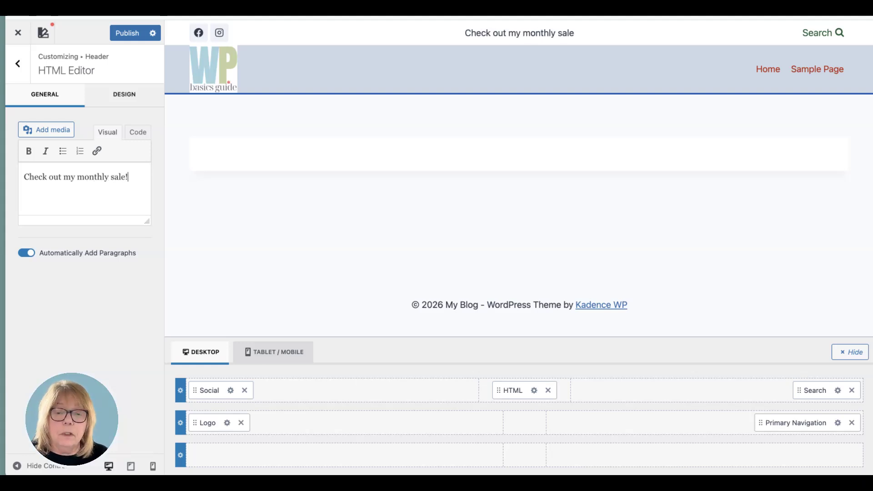
triple_click(77, 179)
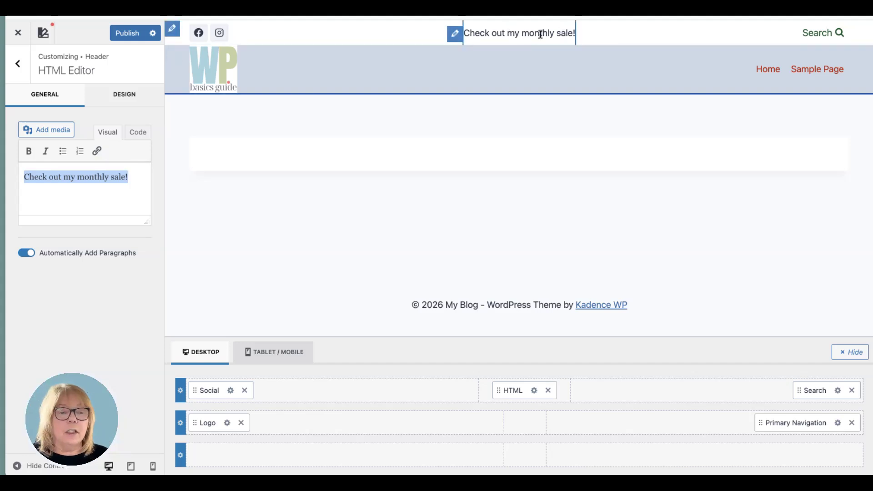
click(108, 353)
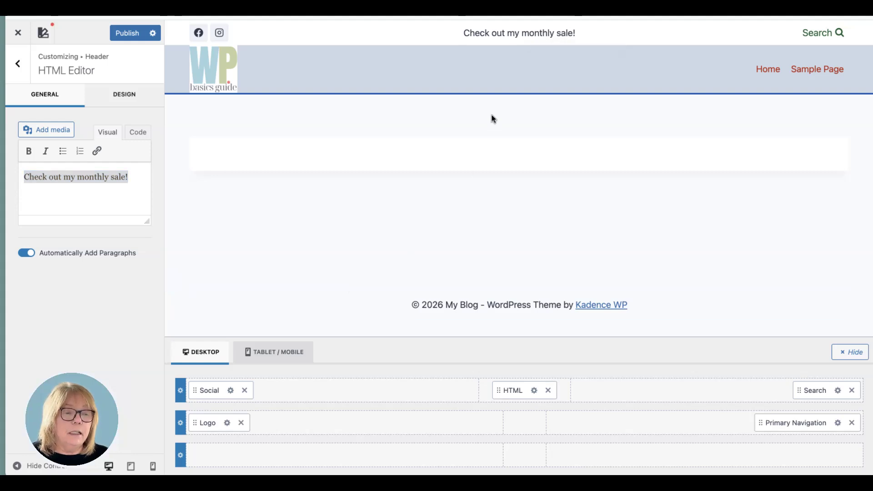